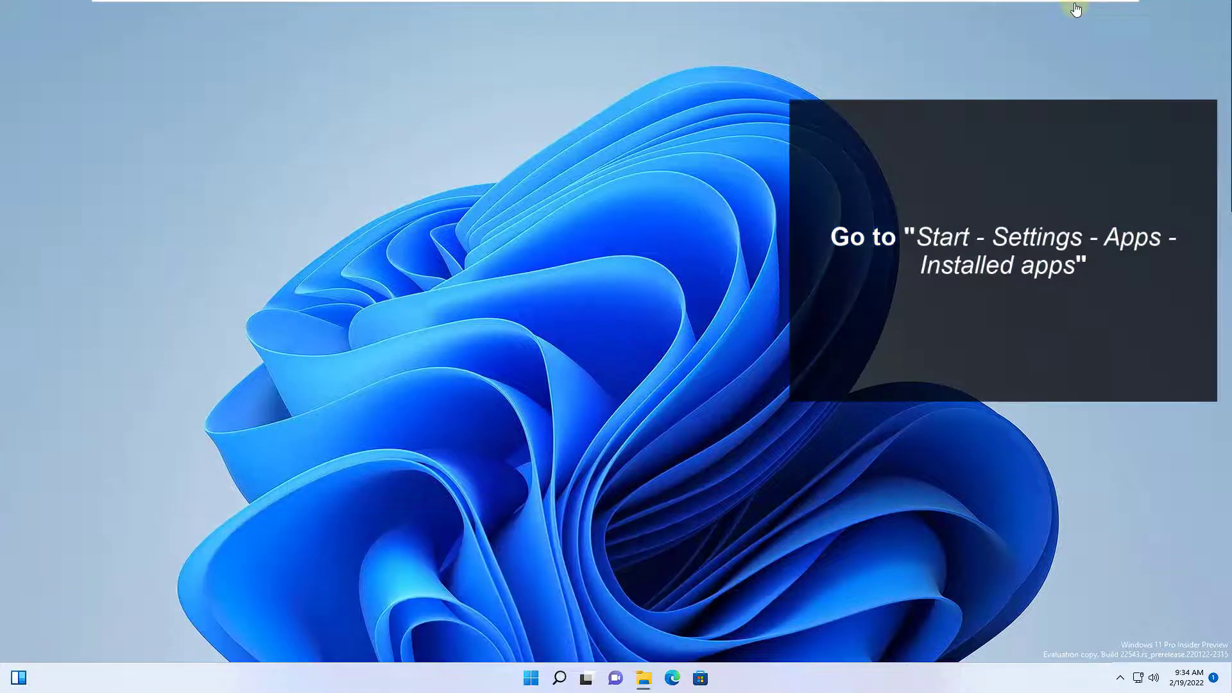
# Repair the Microsoft Store app from its Advanced options under Installed apps, then close Settings.
pyautogui.press('super')
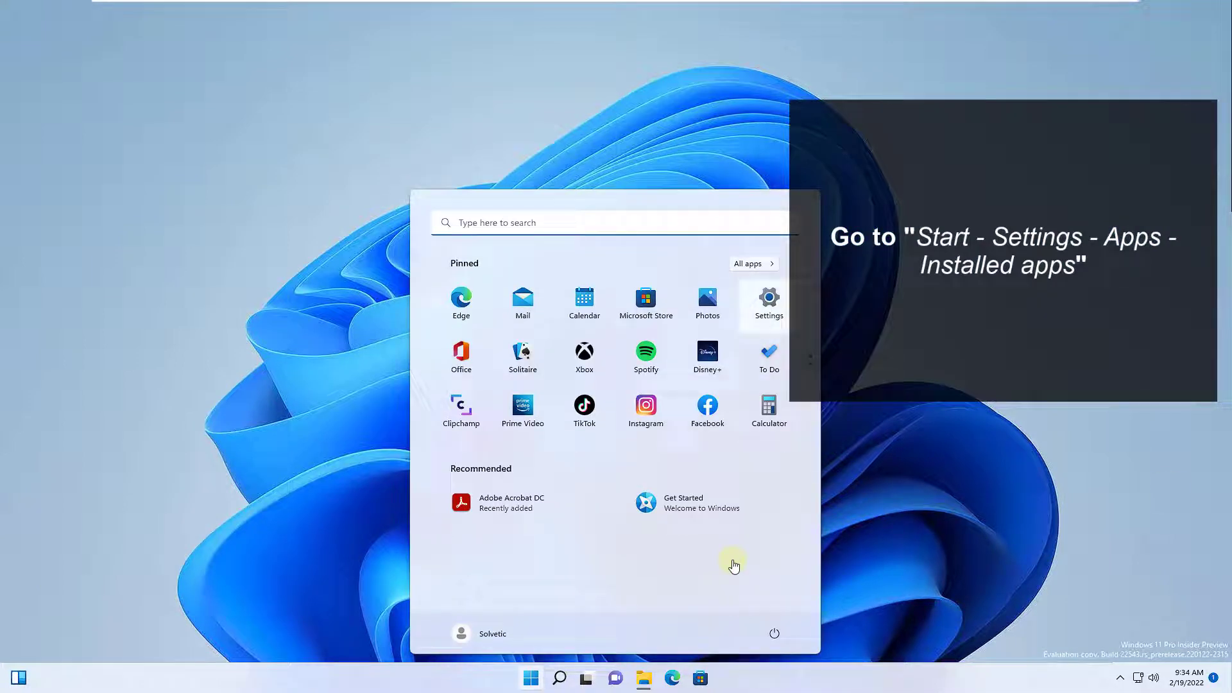
pyautogui.press('Return')
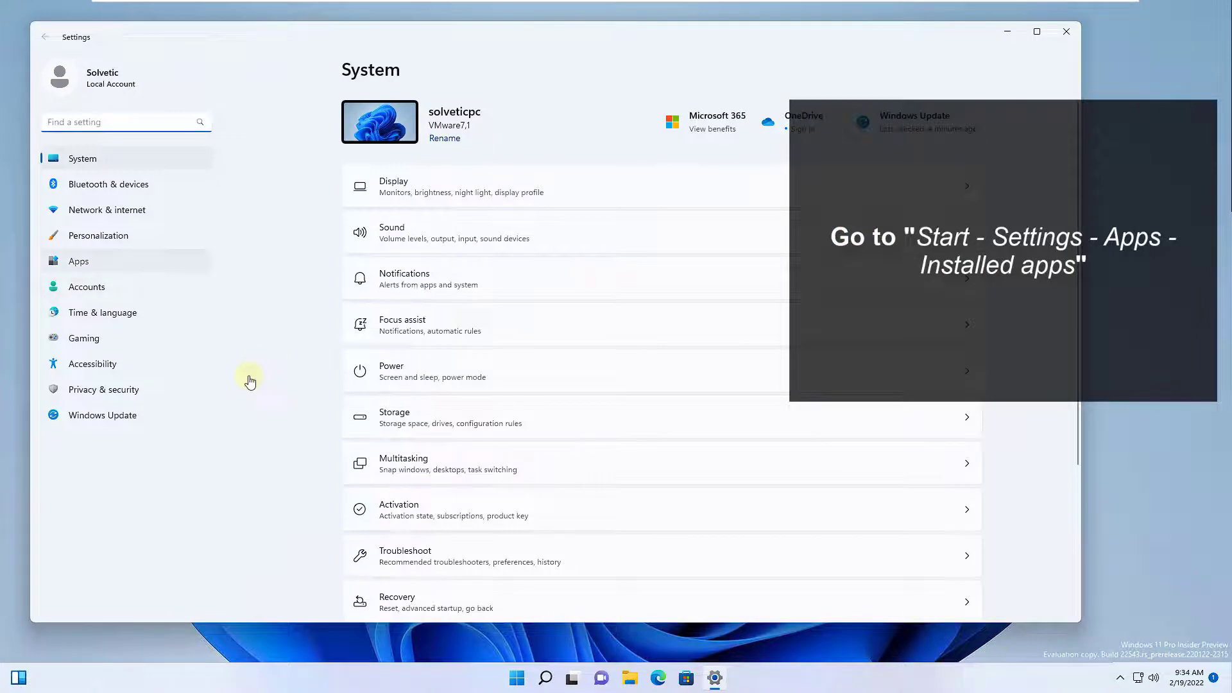
pyautogui.press('Return')
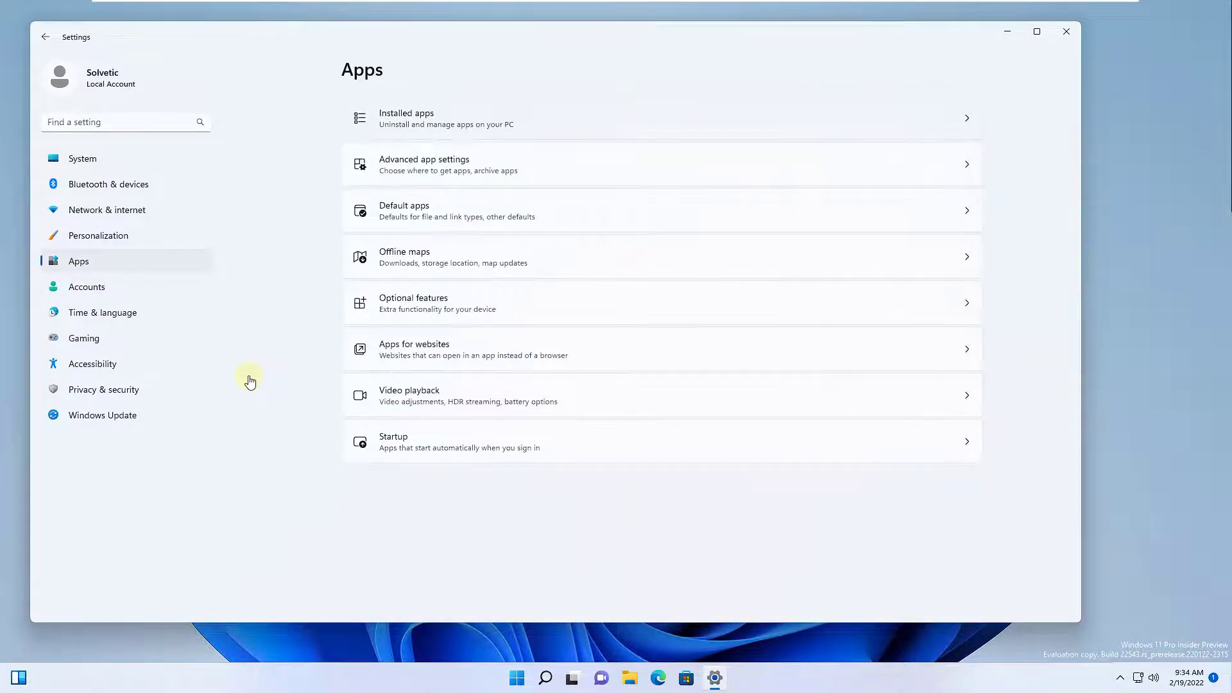
pyautogui.press('Return')
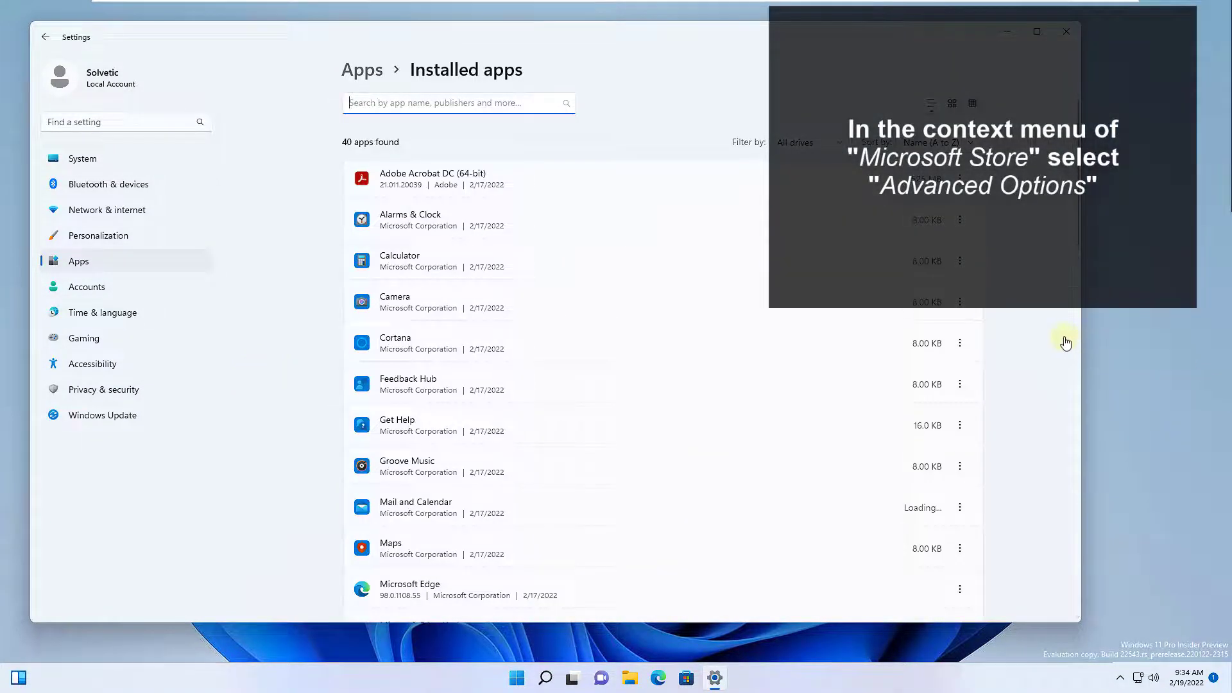
pyautogui.scroll(-7, 1064, 343)
pyautogui.press('Return')
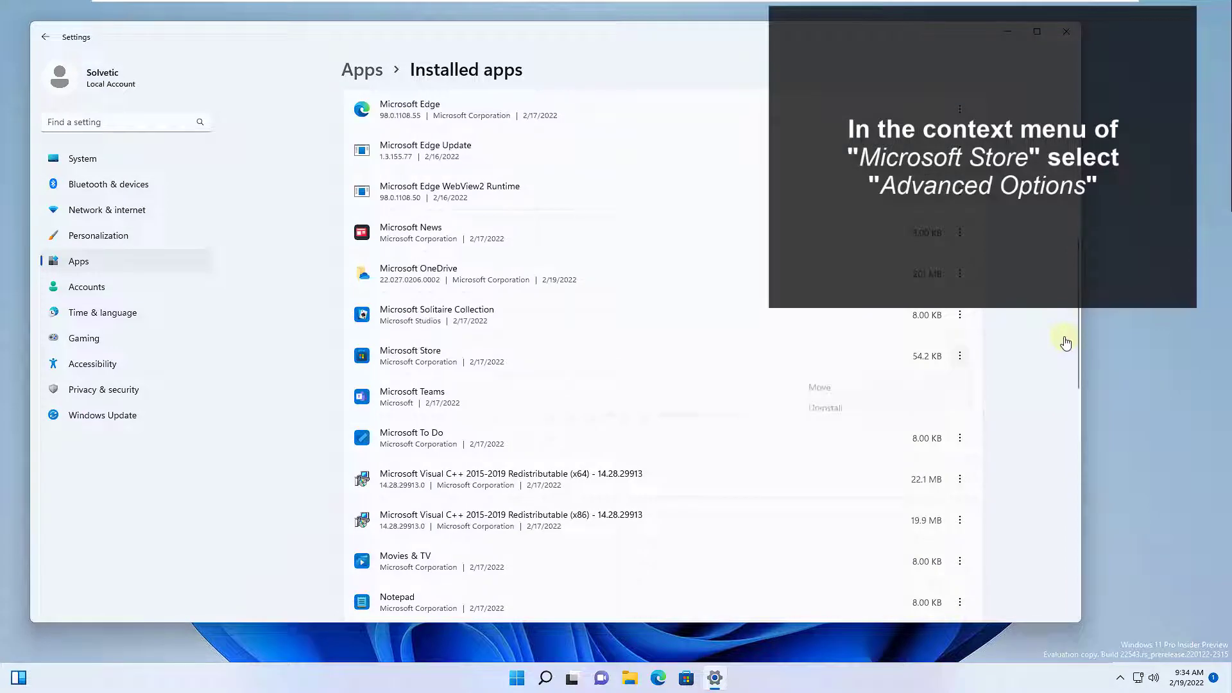
pyautogui.press('Return')
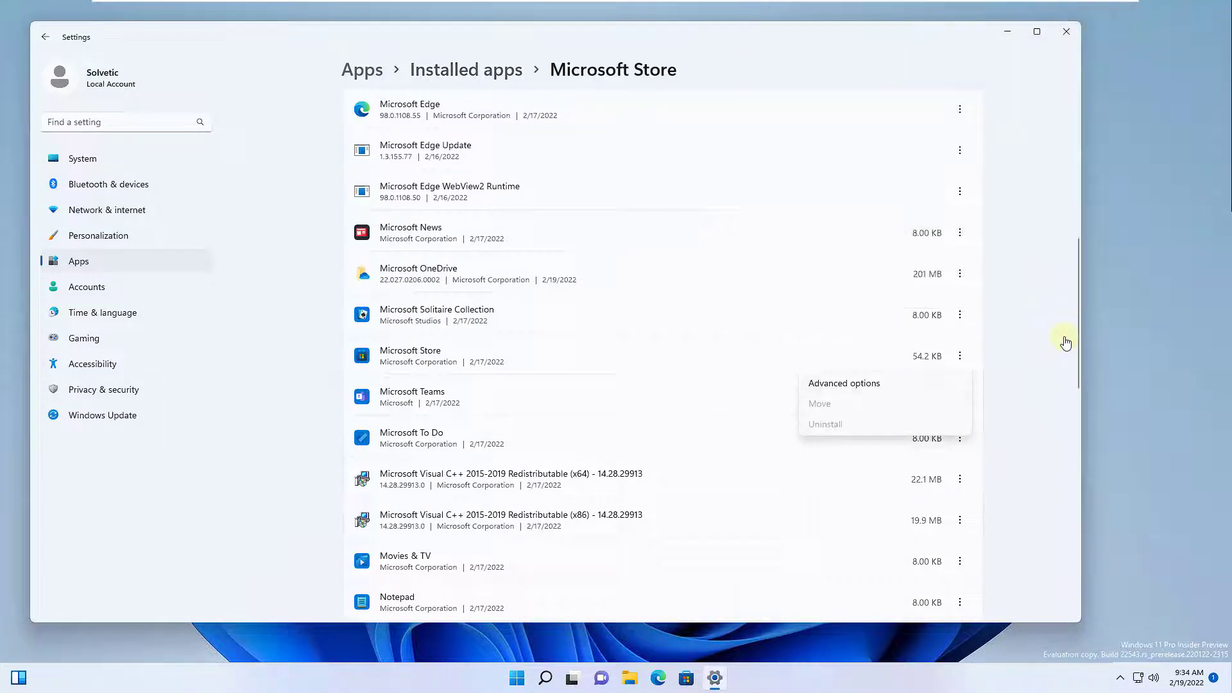
pyautogui.scroll(-10, 1065, 343)
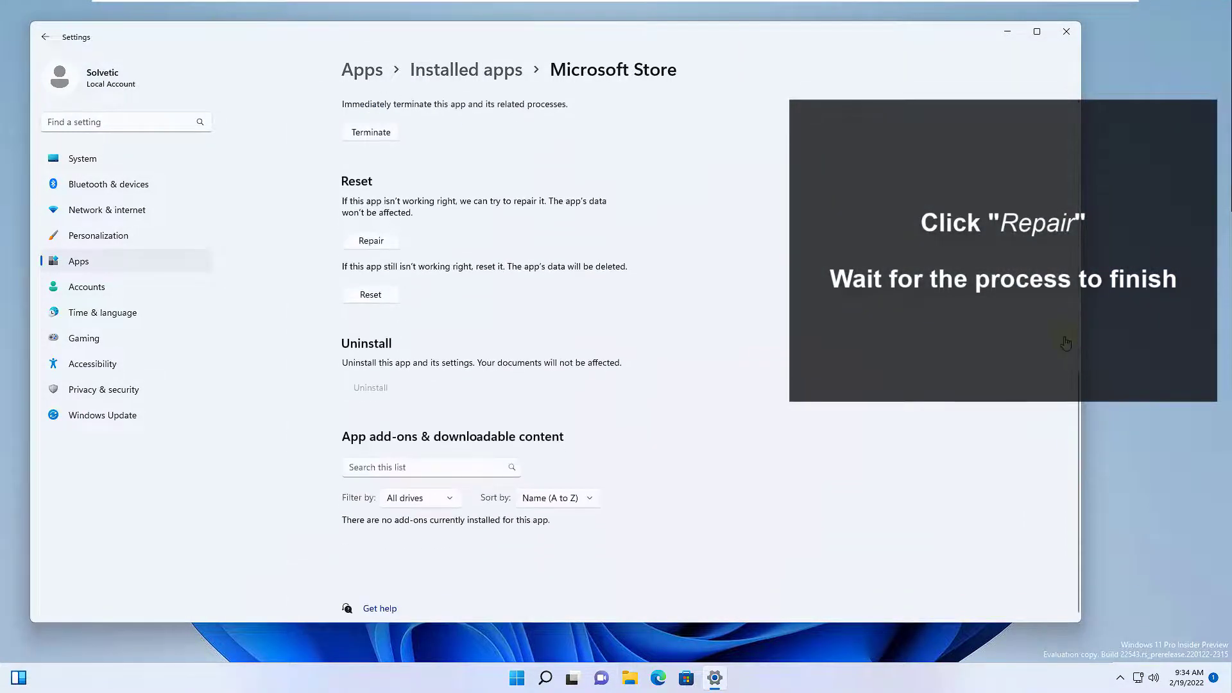
pyautogui.press('Return')
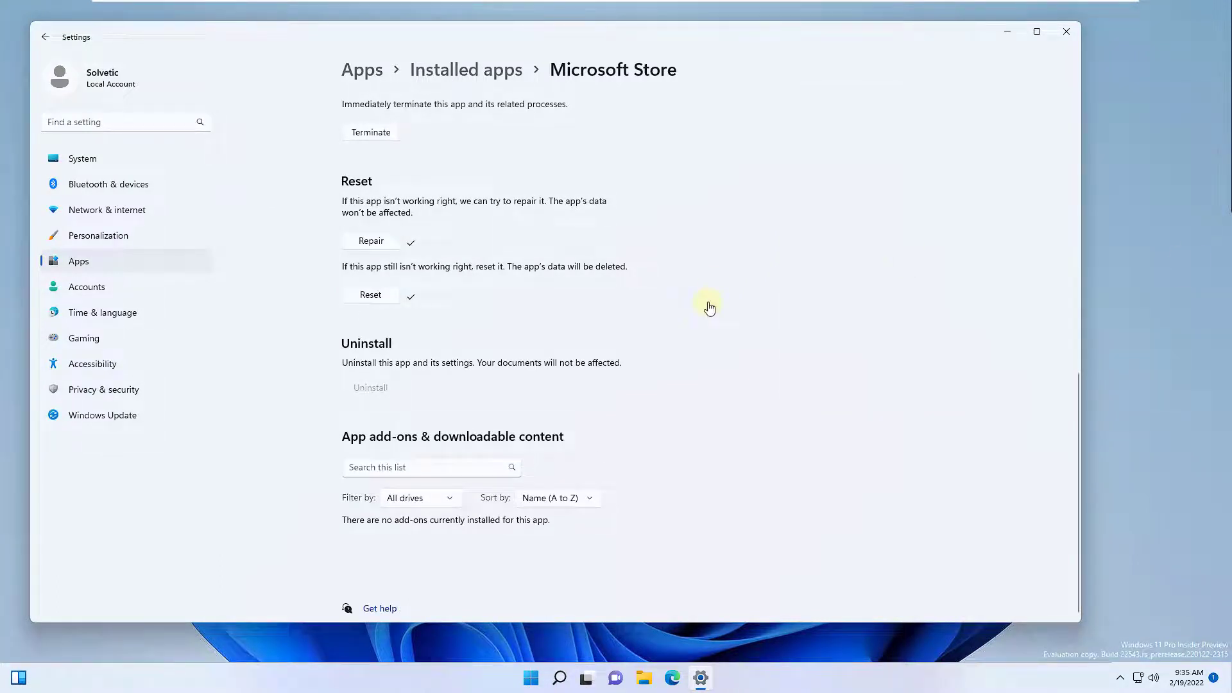
pyautogui.hotkey('alt', 'F4')
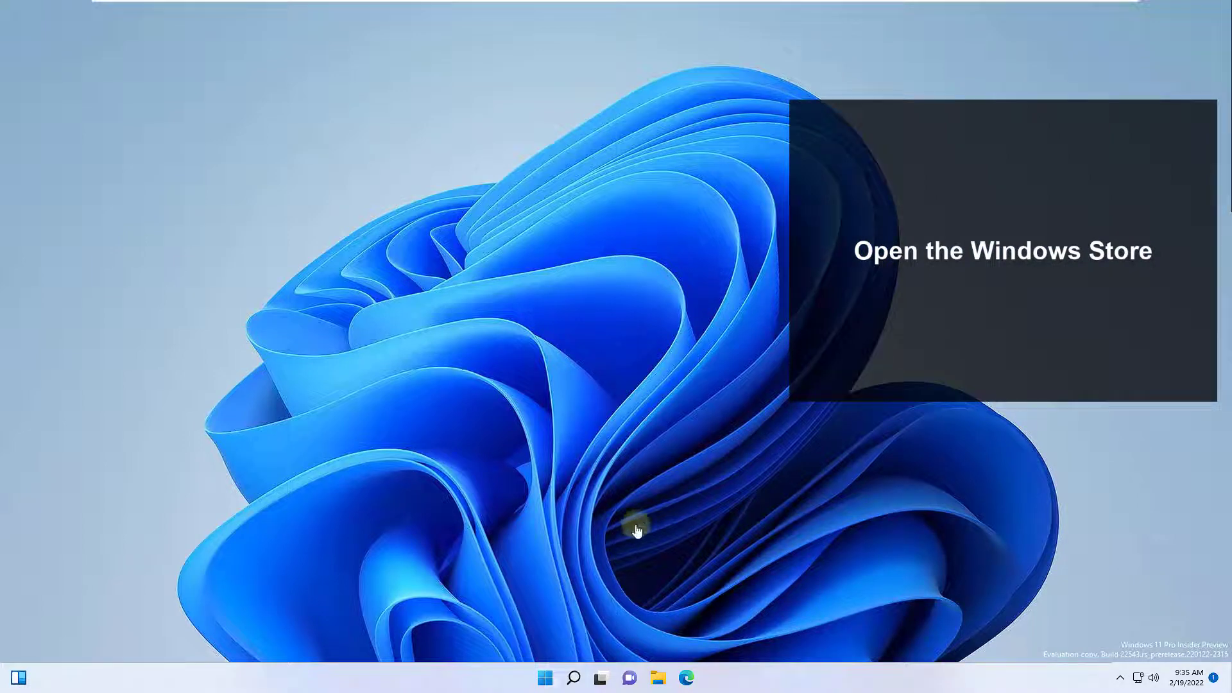
pyautogui.press('super')
pyautogui.write('sa')
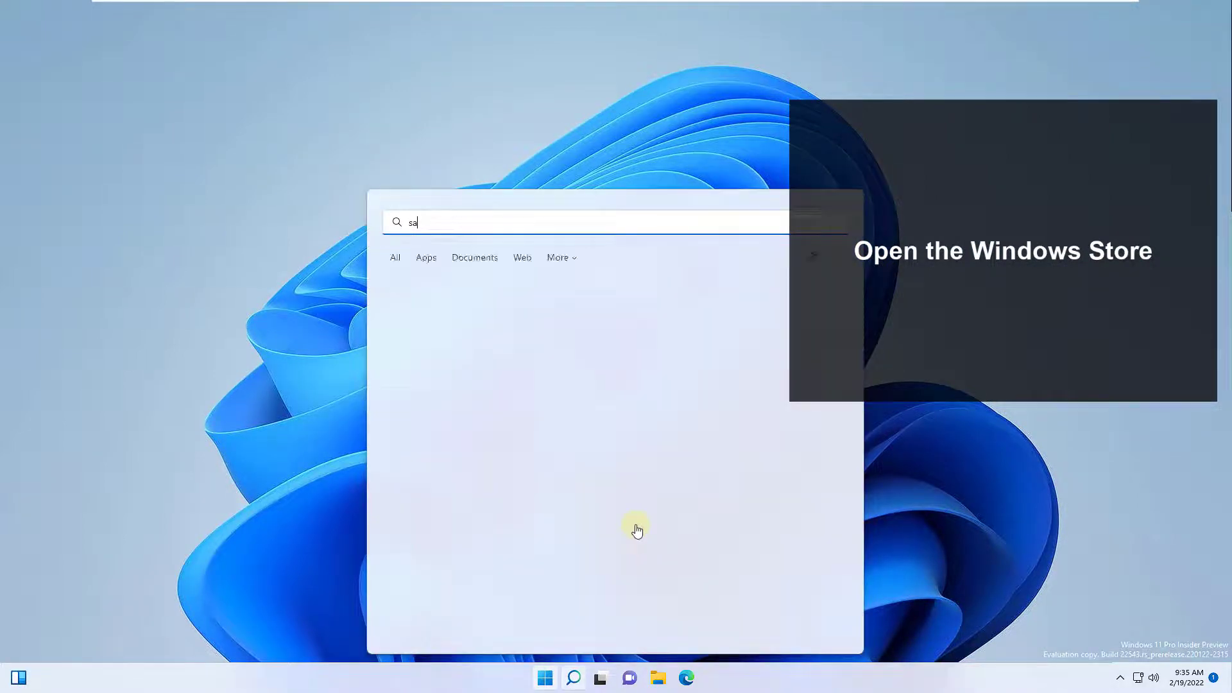
pyautogui.press('BackSpace')
pyautogui.write('tore')
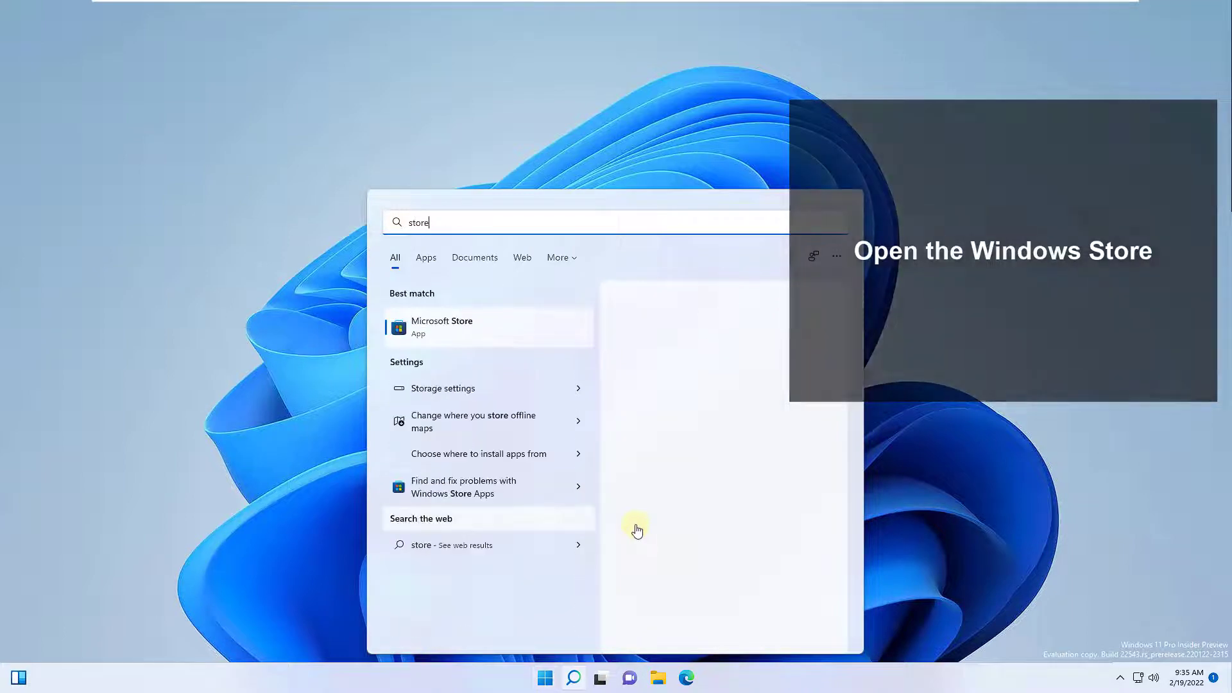
pyautogui.press('Return')
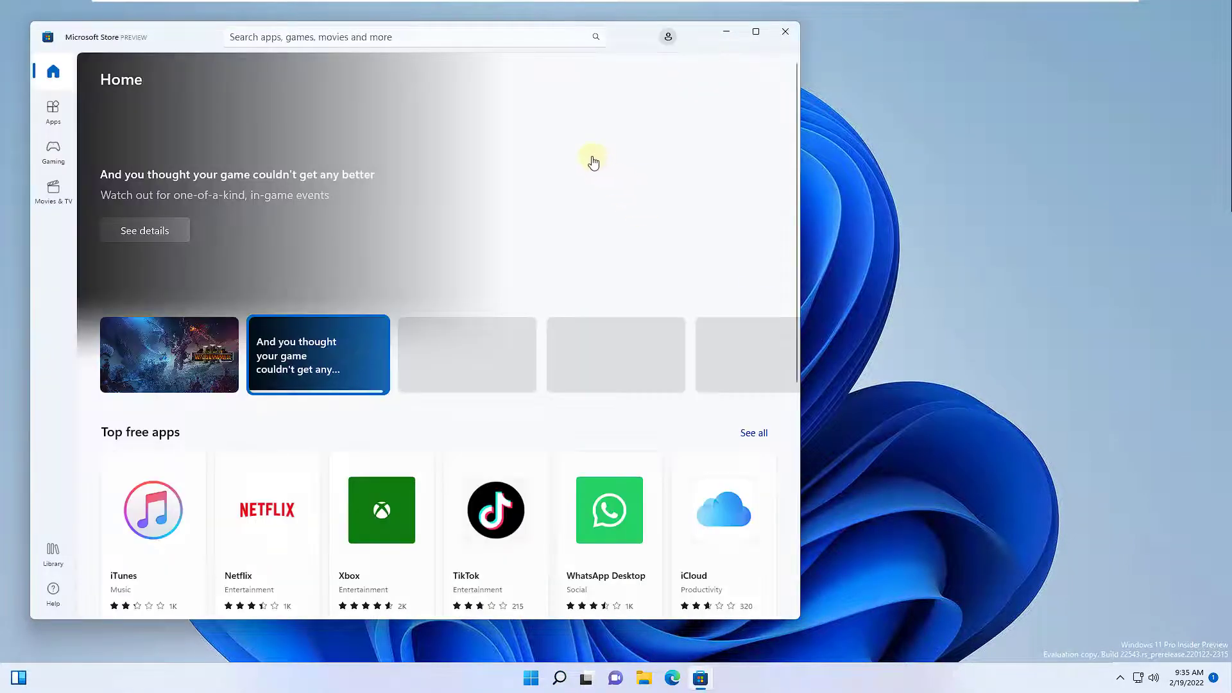
pyautogui.hotkey('alt', 'F4')
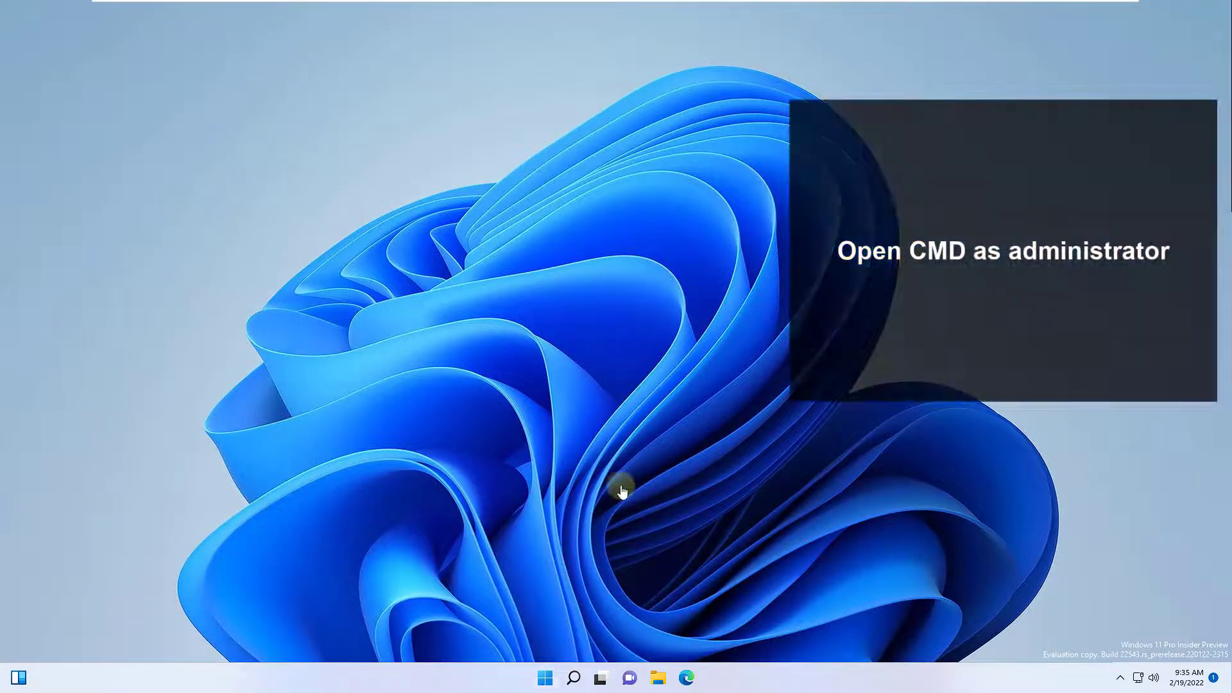
# Open Command Prompt as administrator and move its window up and left.
pyautogui.press('super')
pyautogui.write('cmd')
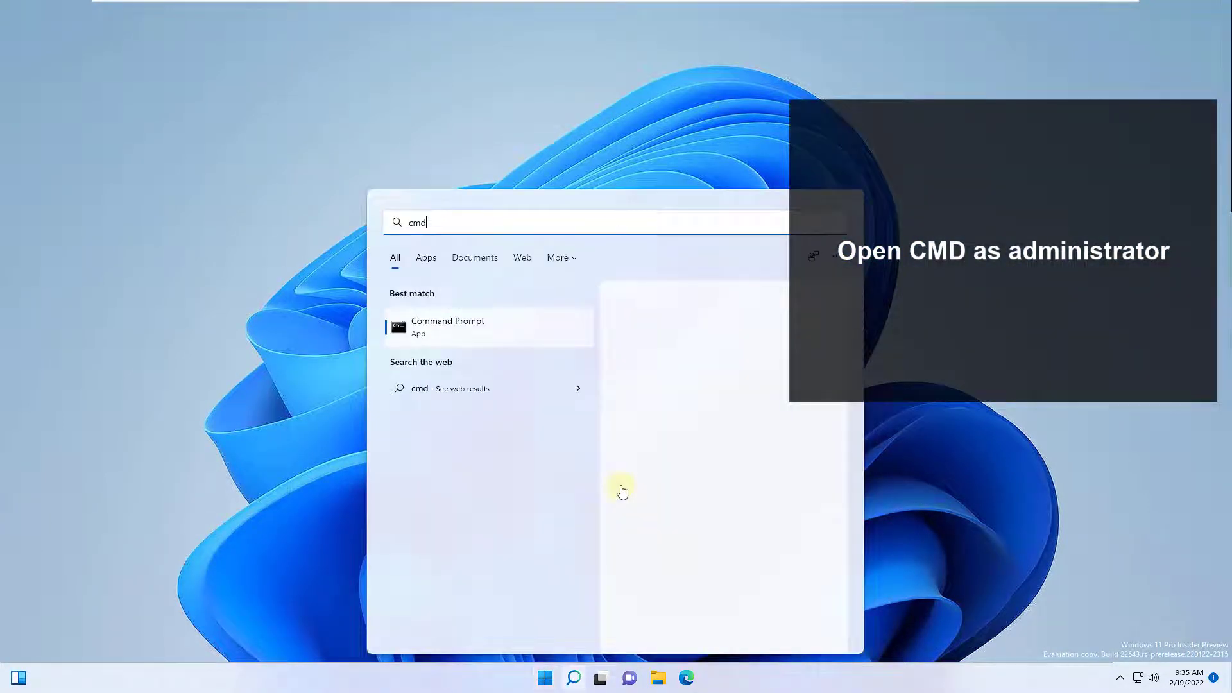
pyautogui.hotkey('ctrl', 'shift', 'Return')
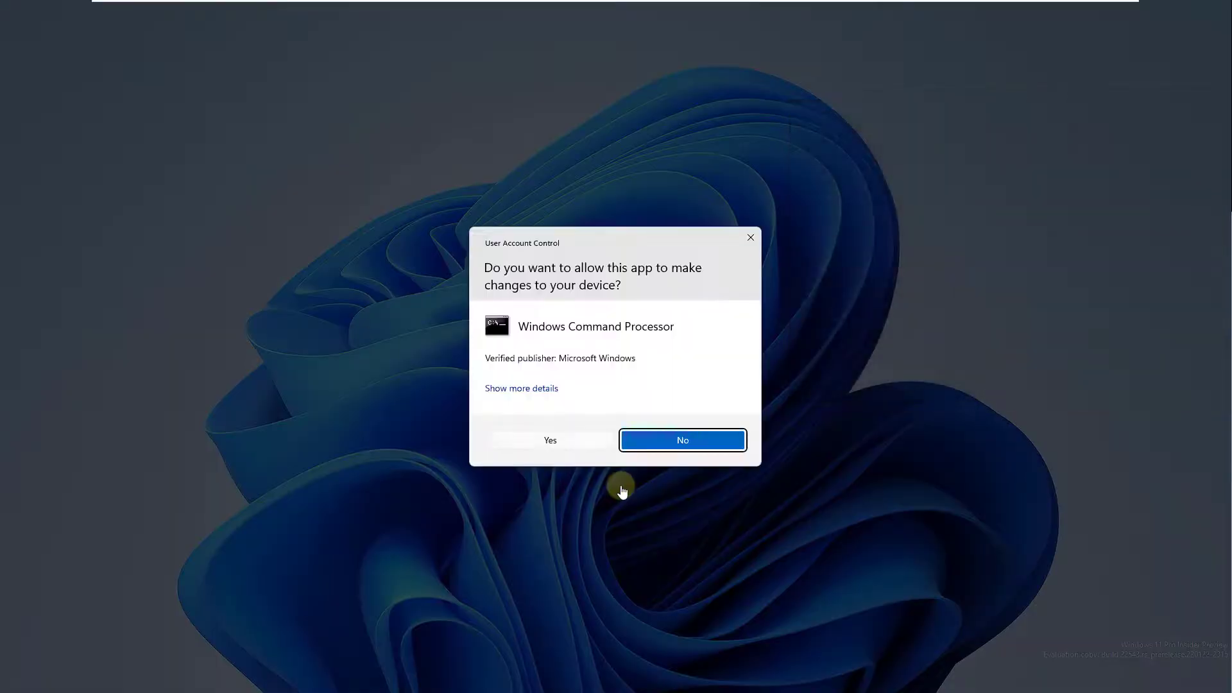
pyautogui.hotkey('alt', 'y')
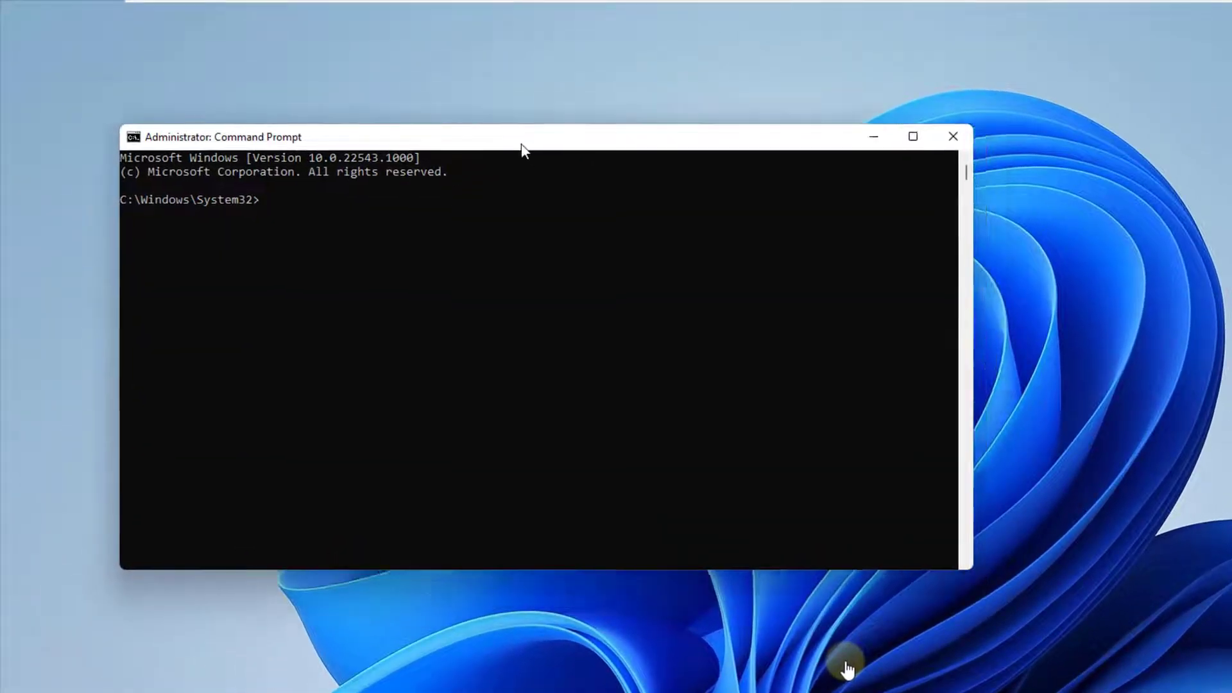
pyautogui.moveTo(523, 149); pyautogui.dragTo(492, 114)
# Run sfc /scannow to completion, then exit Command Prompt.
pyautogui.write('sfc /')
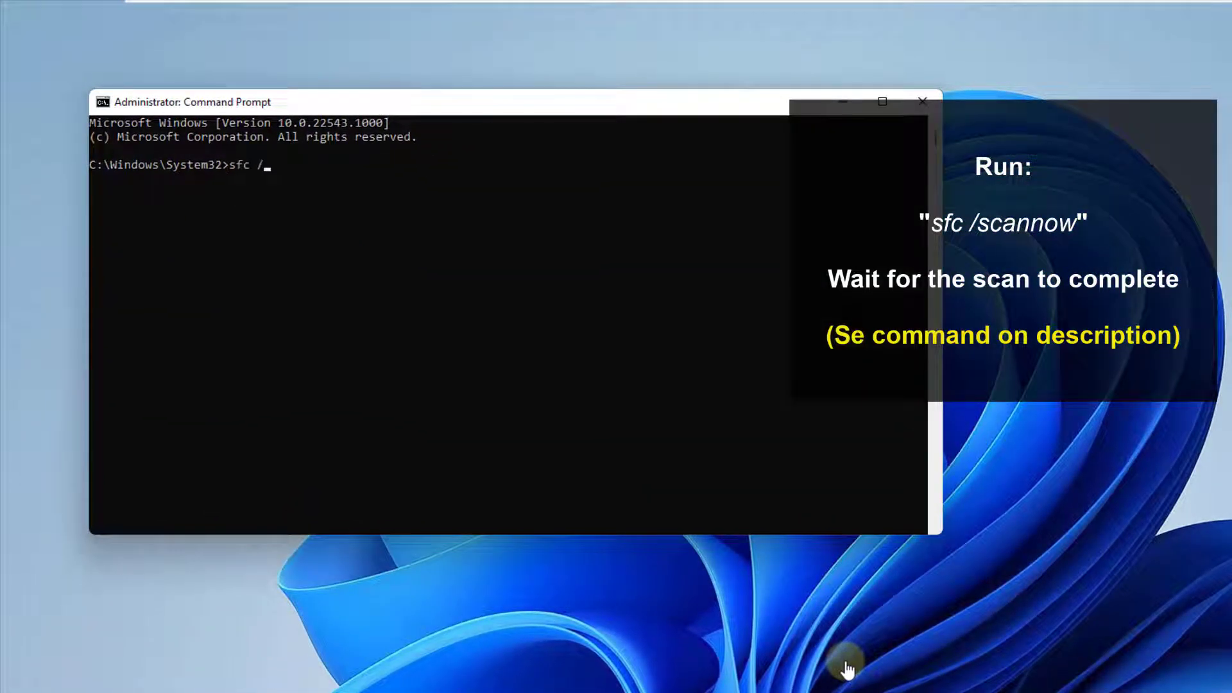
pyautogui.write('scannow')
pyautogui.press('Return')
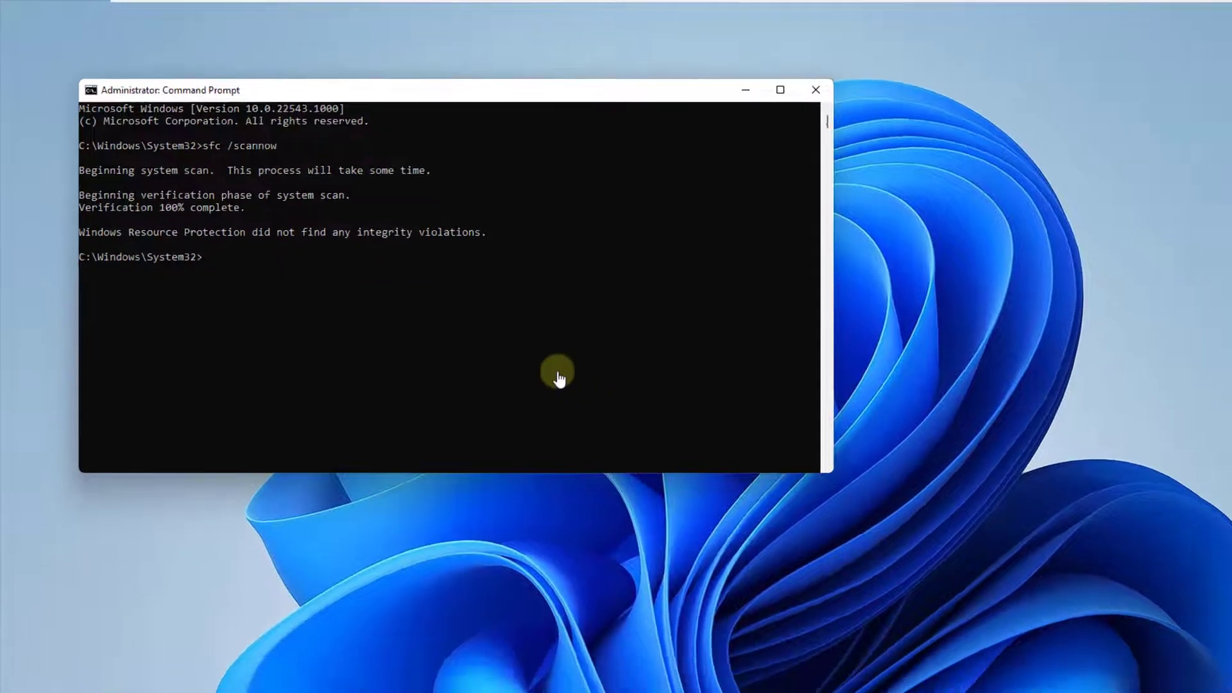
pyautogui.write('exit')
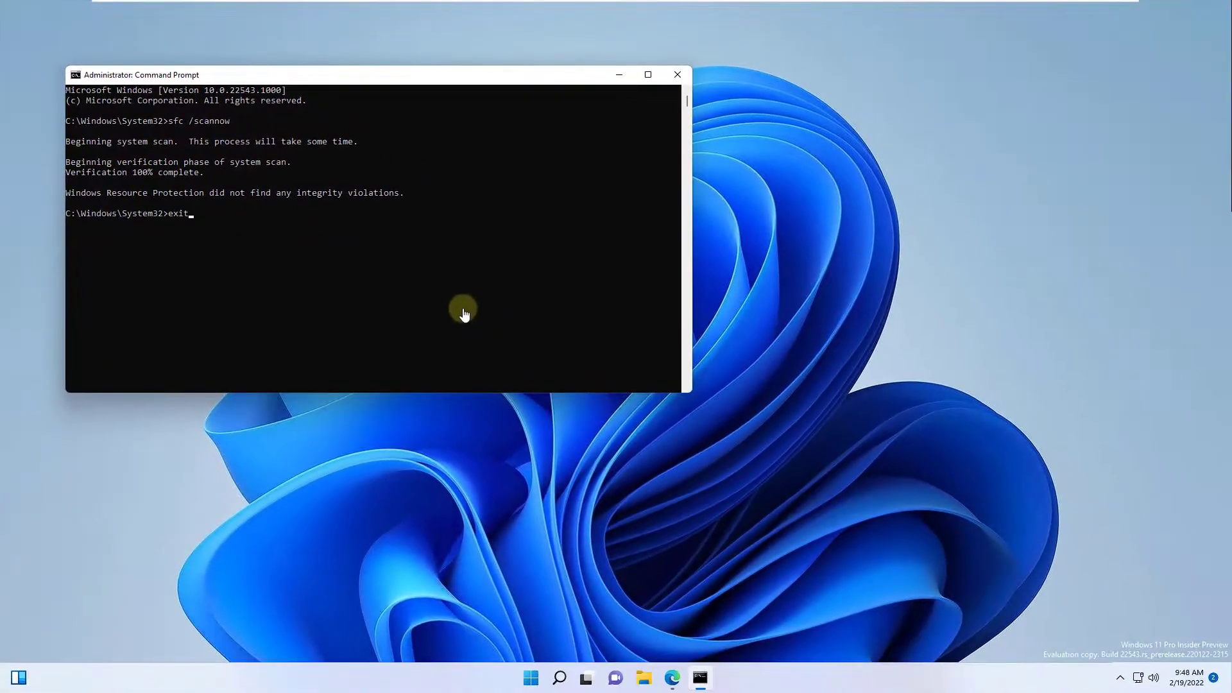
pyautogui.press('Return')
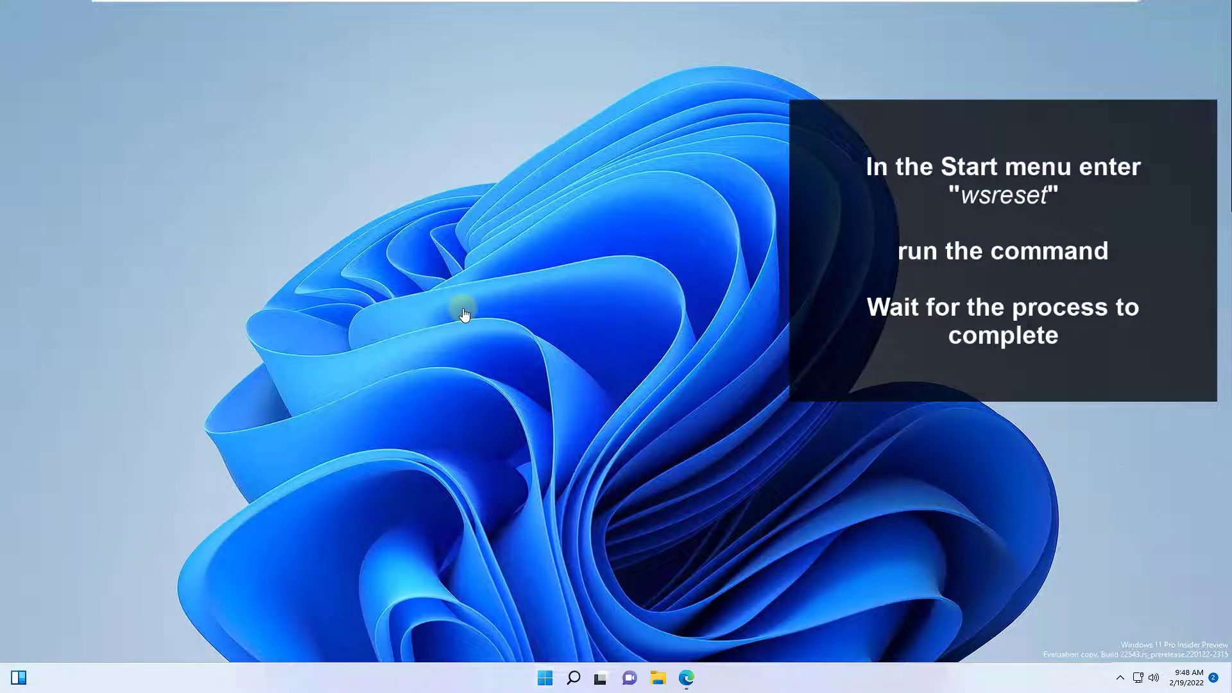
# Run wsreset from Start search so Microsoft Store resets and reopens.
pyautogui.press('super')
pyautogui.write('wsr')
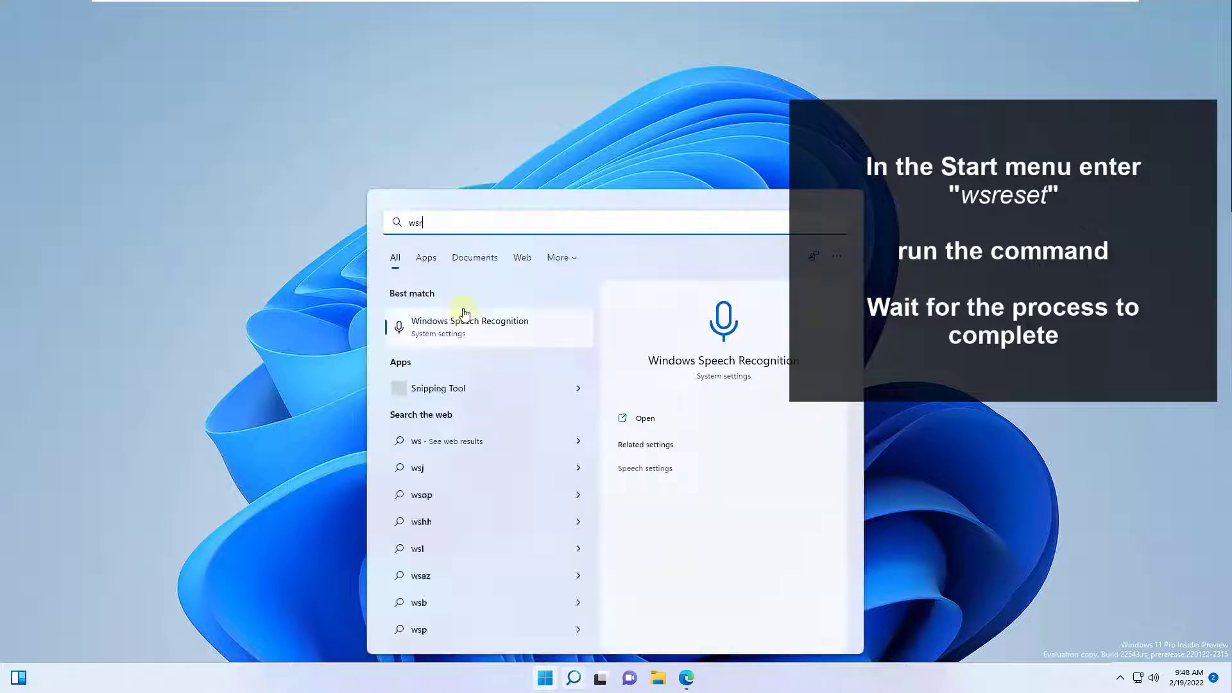
pyautogui.write('eset')
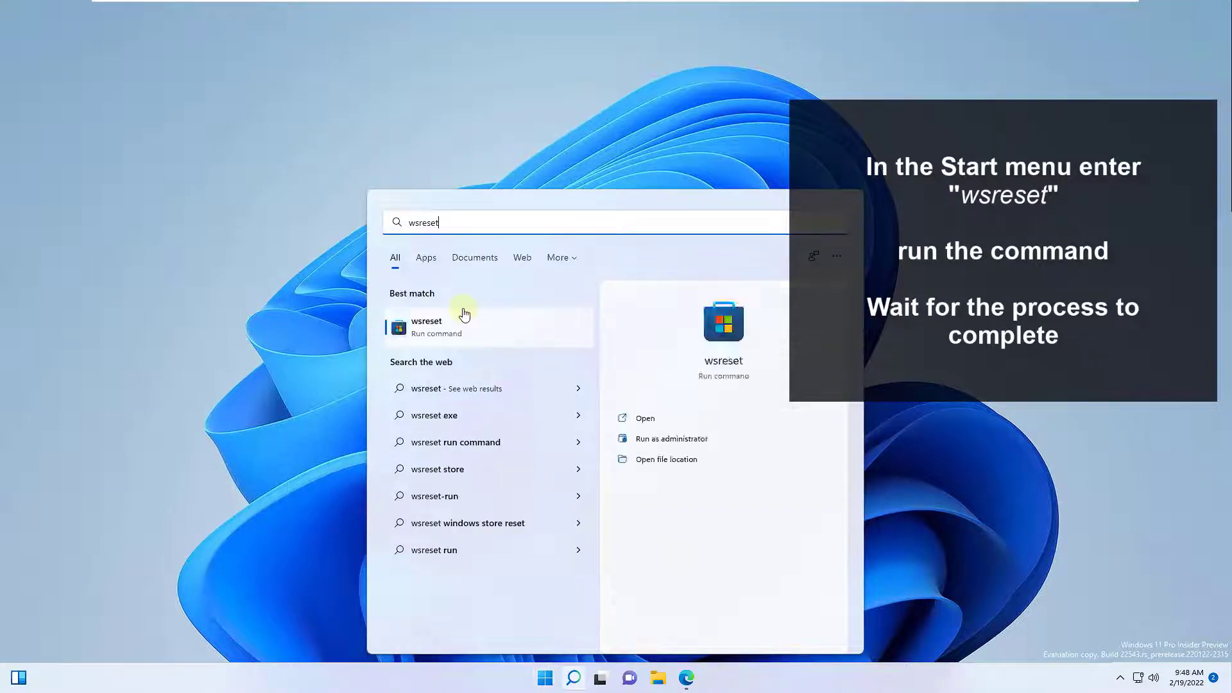
pyautogui.click(465, 314)
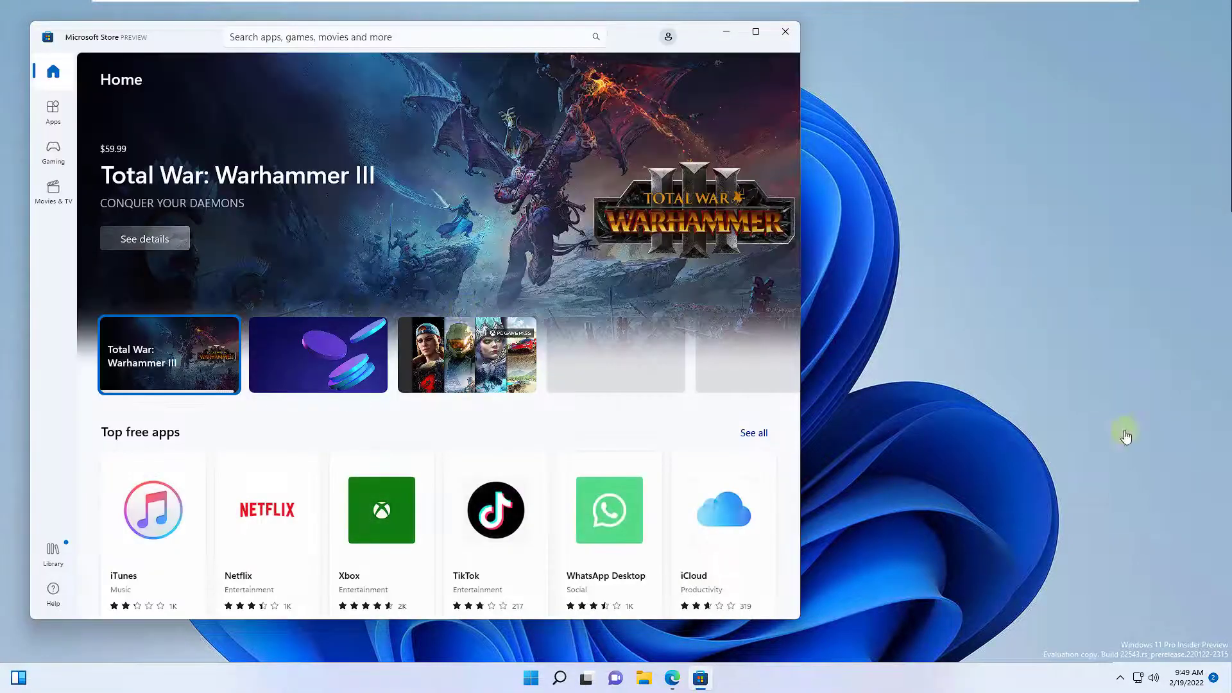
# Close Microsoft Store and launch the downloaded MediaCreationToolW11.exe from Edge.
pyautogui.click(784, 30)
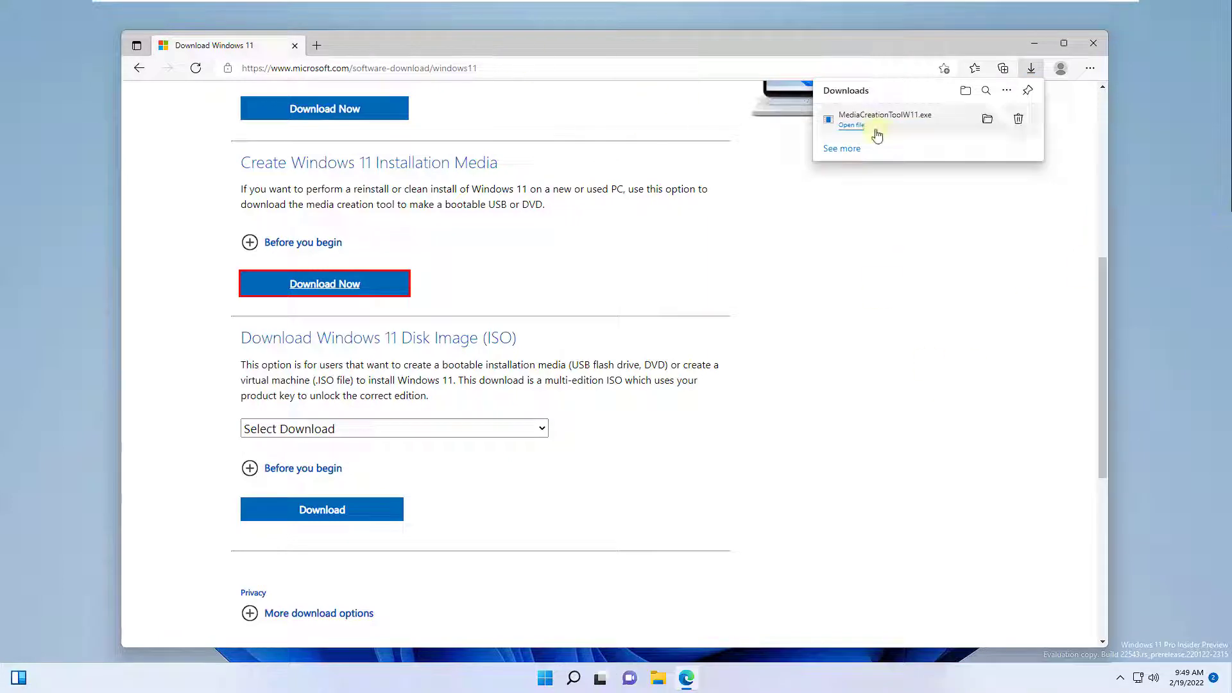
pyautogui.click(876, 135)
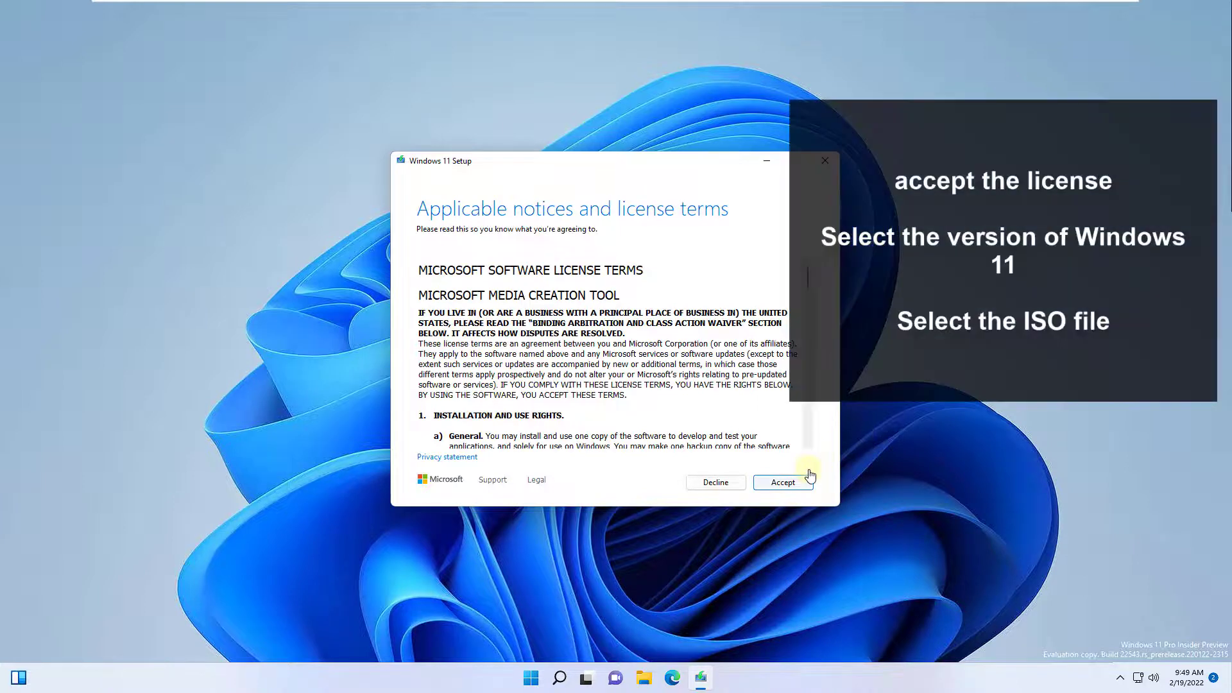
# Accept the license, turn off the recommended options, and choose ISO file as the media.
pyautogui.click(810, 478)
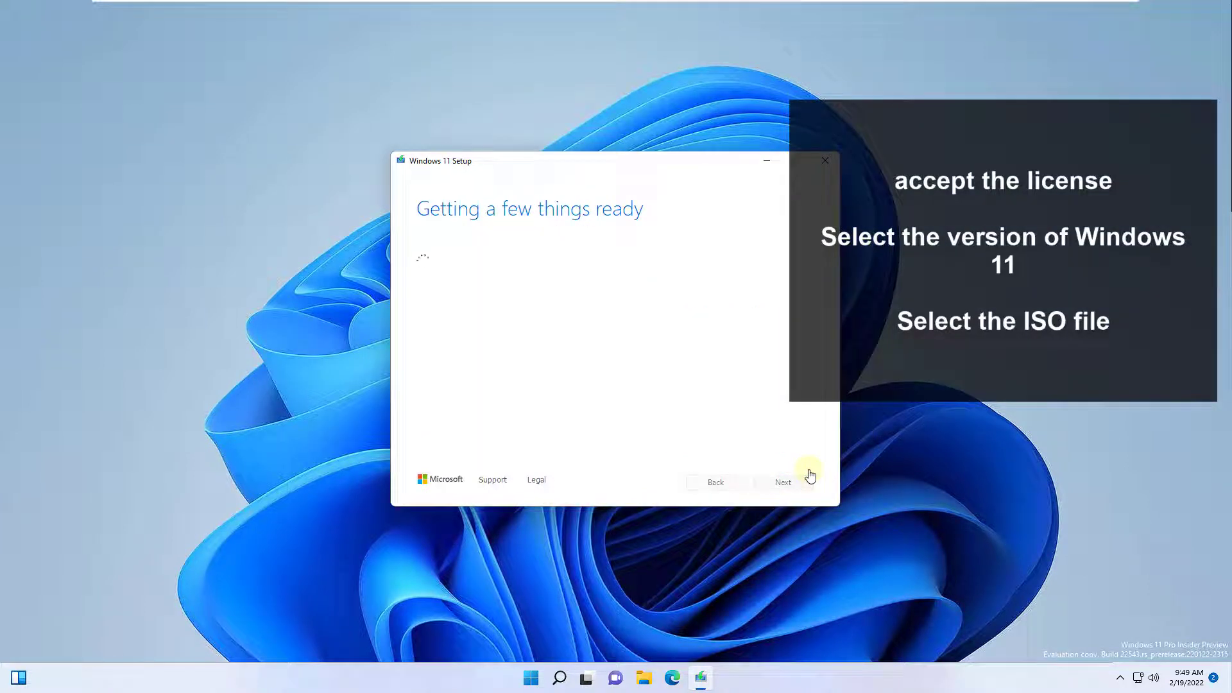
pyautogui.press('space')
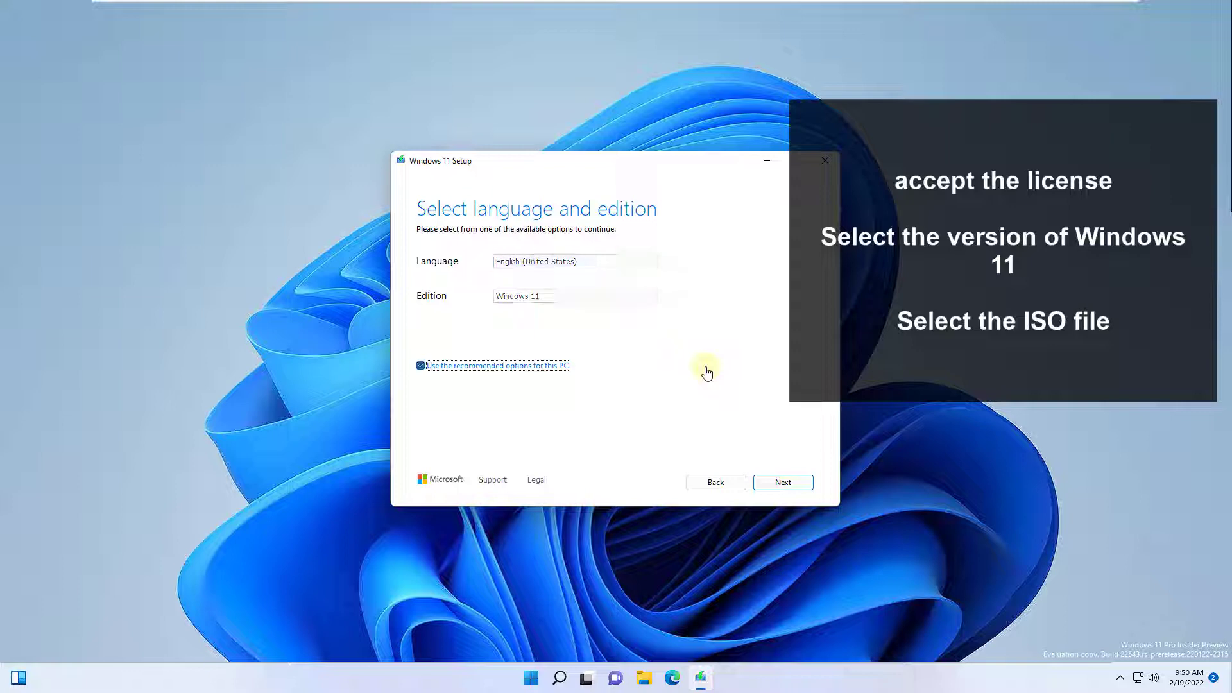
pyautogui.press('Return')
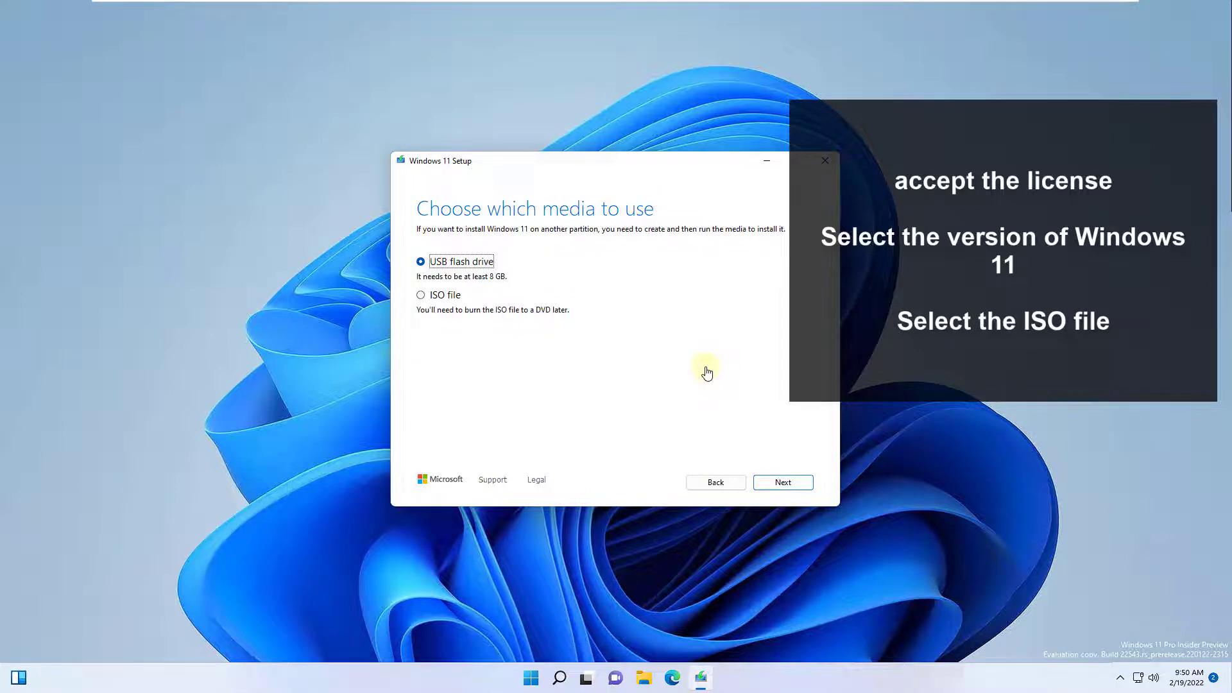
pyautogui.press('Down')
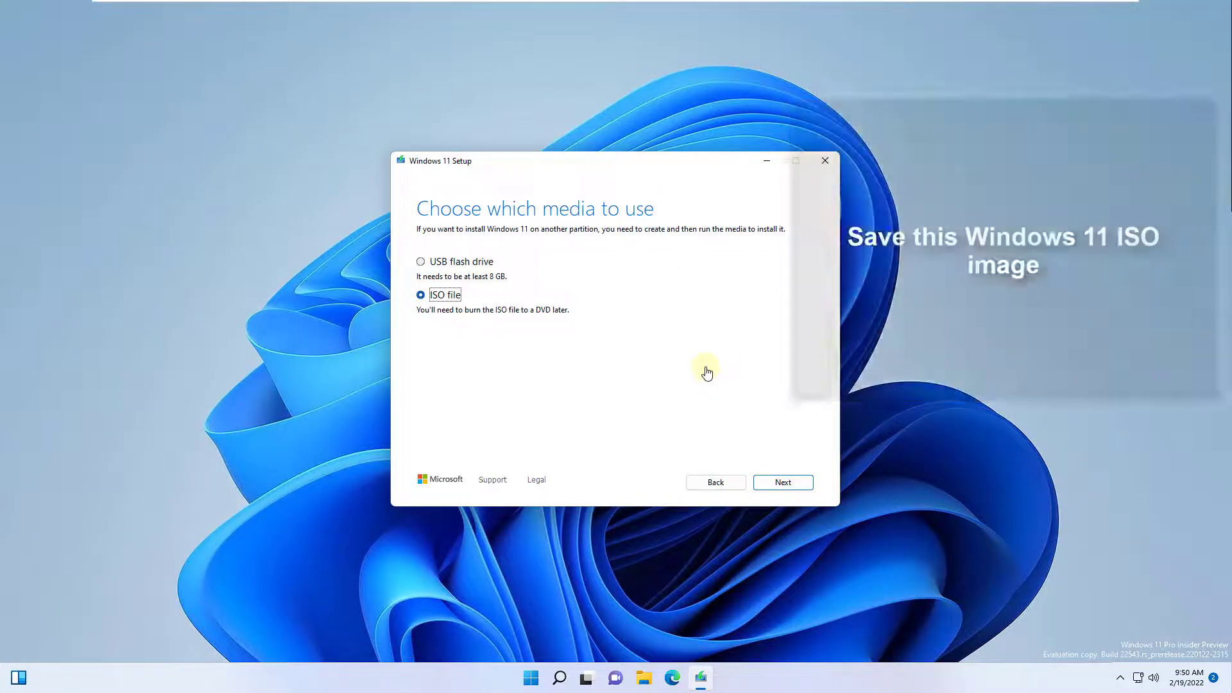
pyautogui.press('Return')
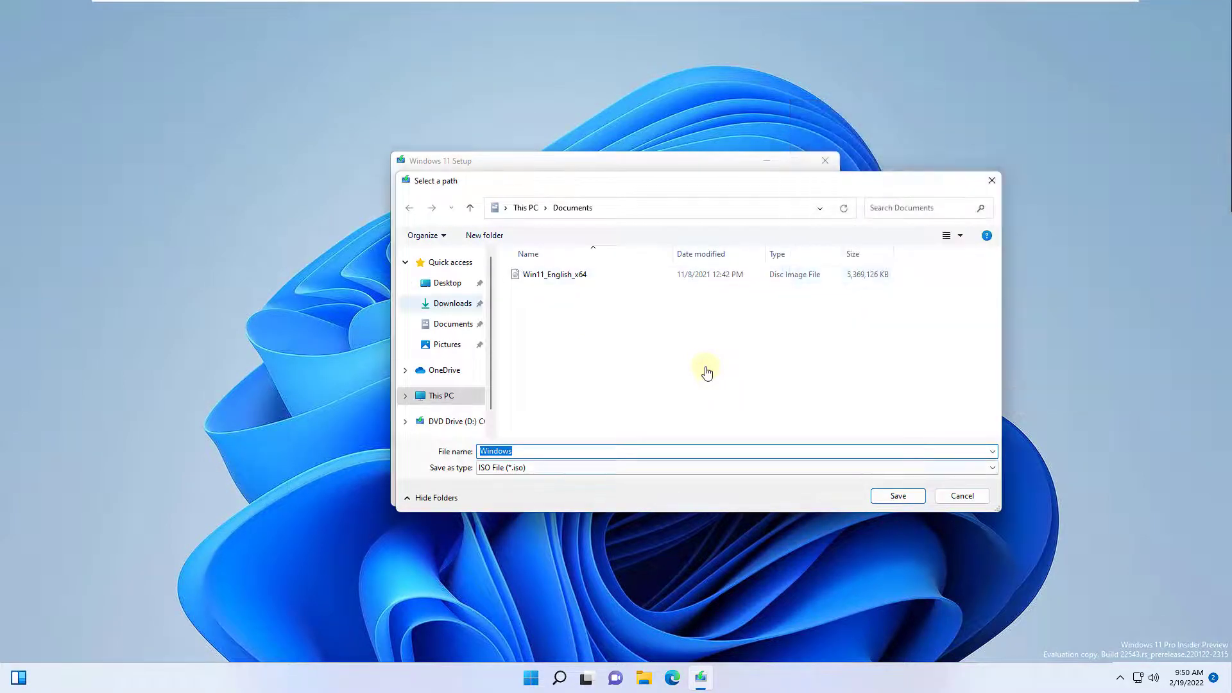
# Move through the Select a path dialog's Downloads location and Save as type fields.
pyautogui.hotkey('shift', 'Tab')
pyautogui.press('Up')
pyautogui.press('Up')
pyautogui.press('Up')
pyautogui.press('Up')
pyautogui.press('Tab')
pyautogui.press('Tab')
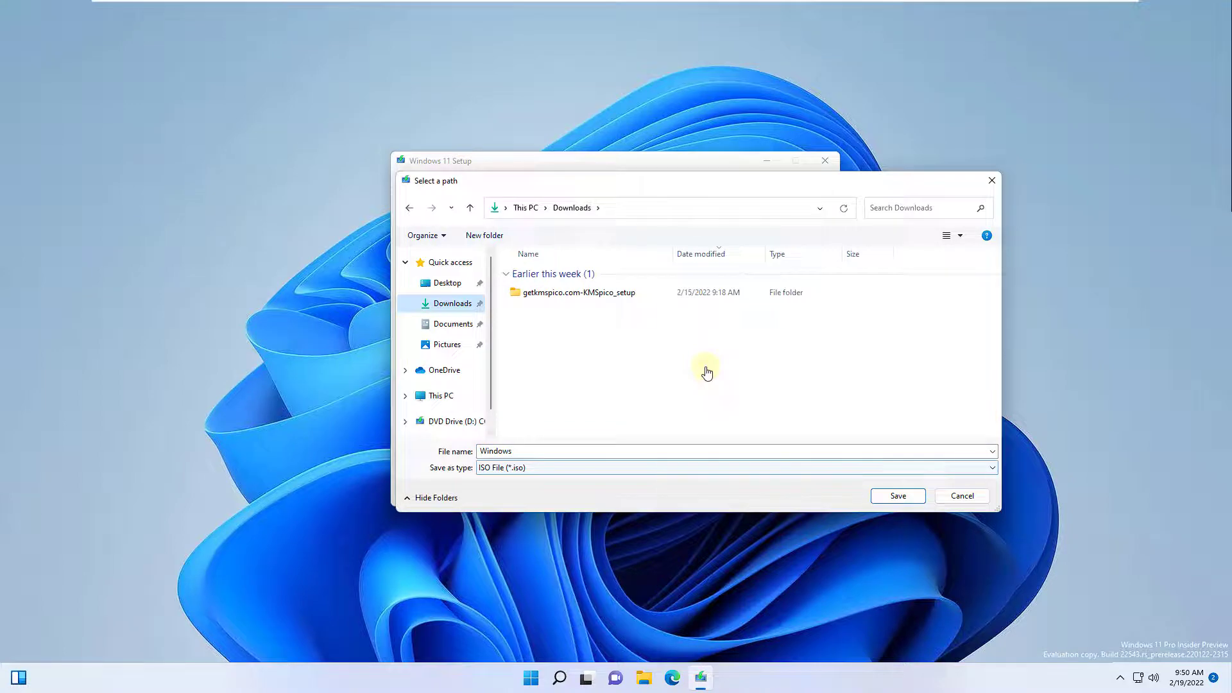
pyautogui.press('Tab')
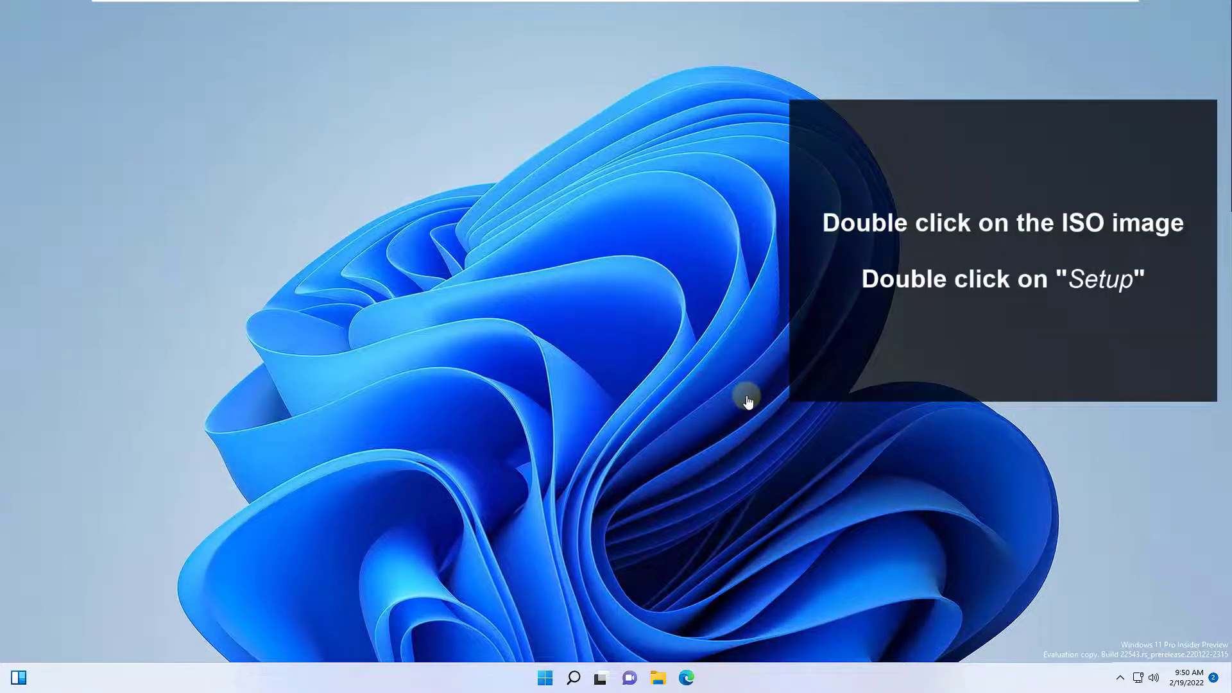
# Mount the Windows ISO from Documents and launch its setup, approving the admin prompt.
pyautogui.press('super+e')
pyautogui.press('Up')
pyautogui.press('Up')
pyautogui.press('Up')
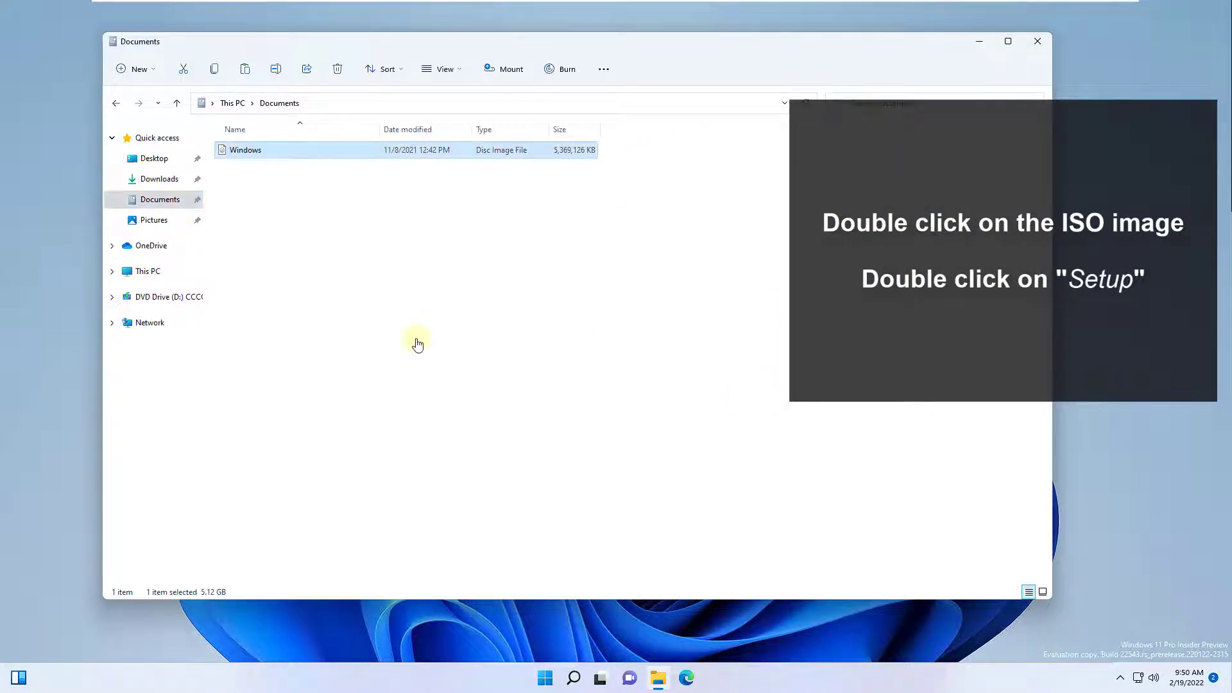
pyautogui.press('Return')
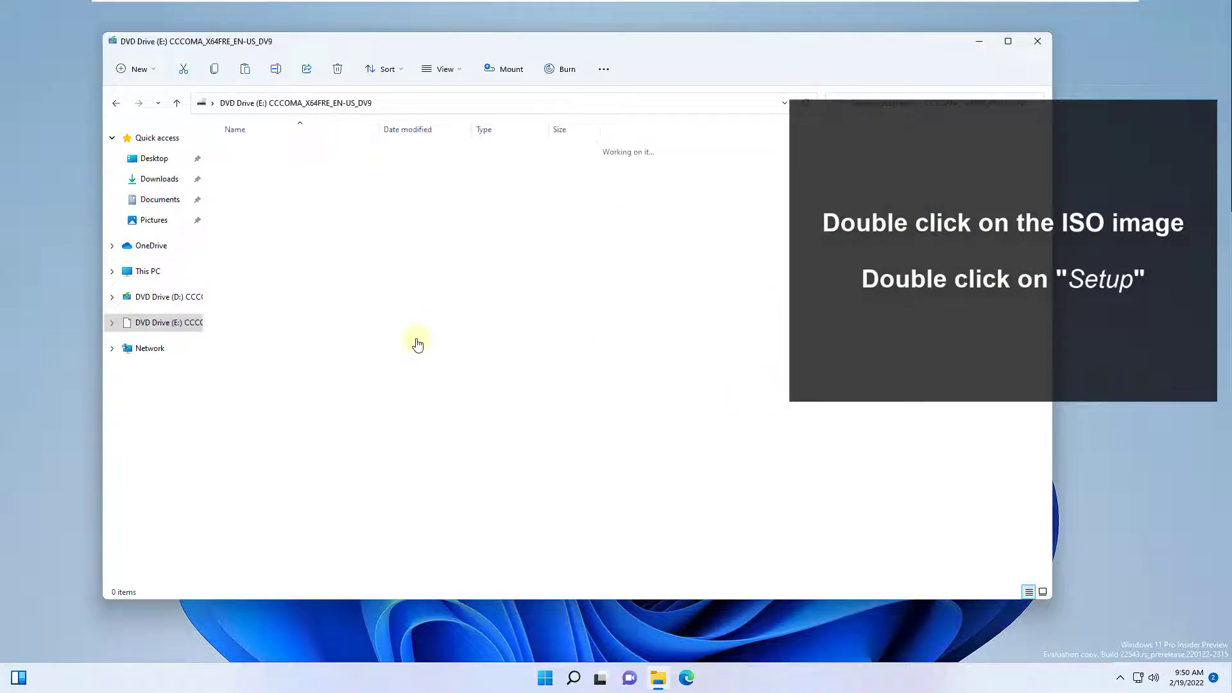
pyautogui.press('End')
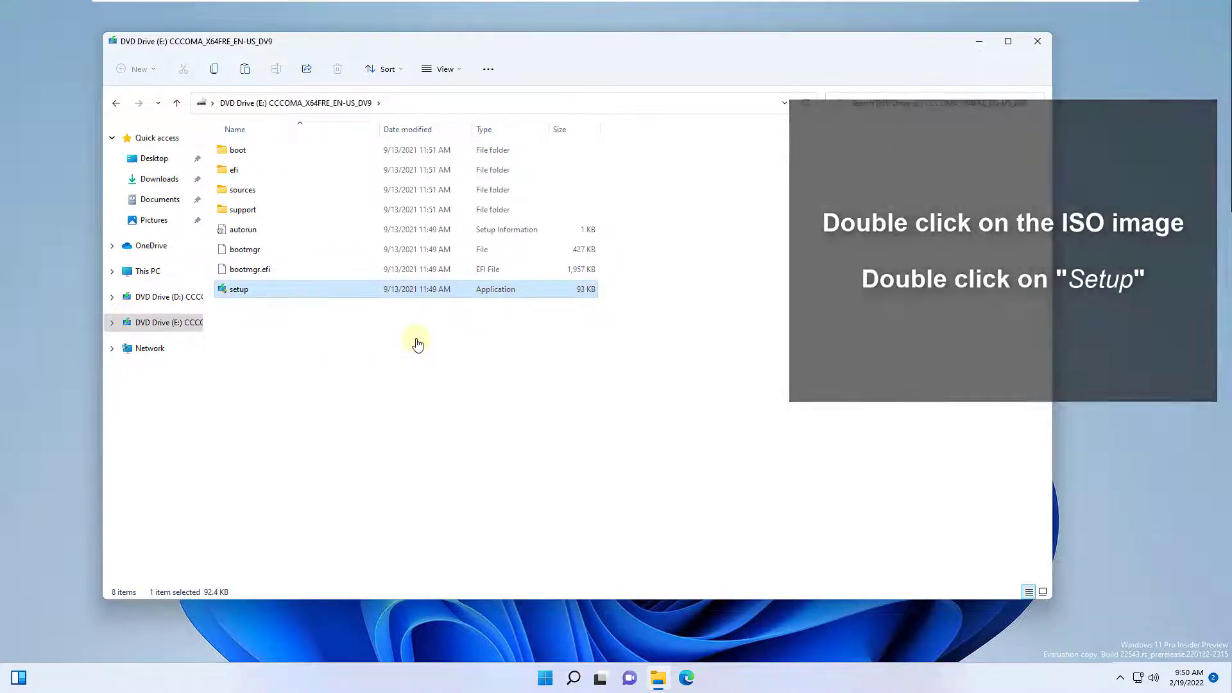
pyautogui.press('Return')
pyautogui.hotkey('alt', 'y')
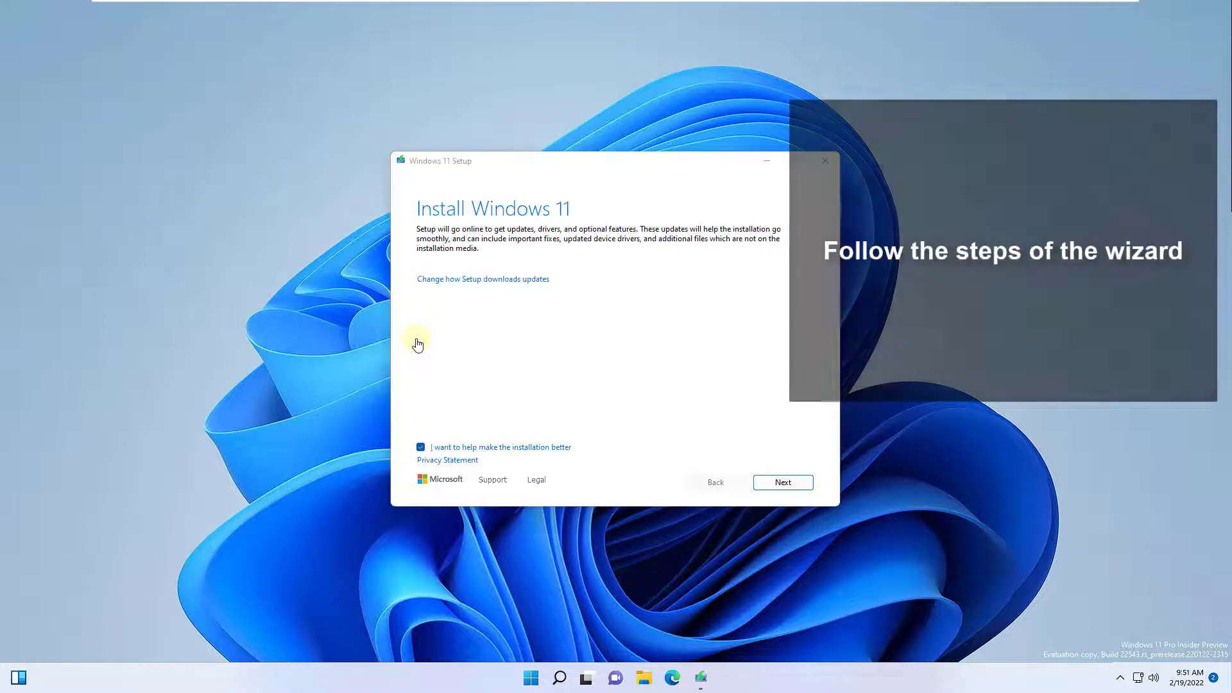
# Continue past the Install Windows 11 page and accept the applicable notices and license terms.
pyautogui.press('Return')
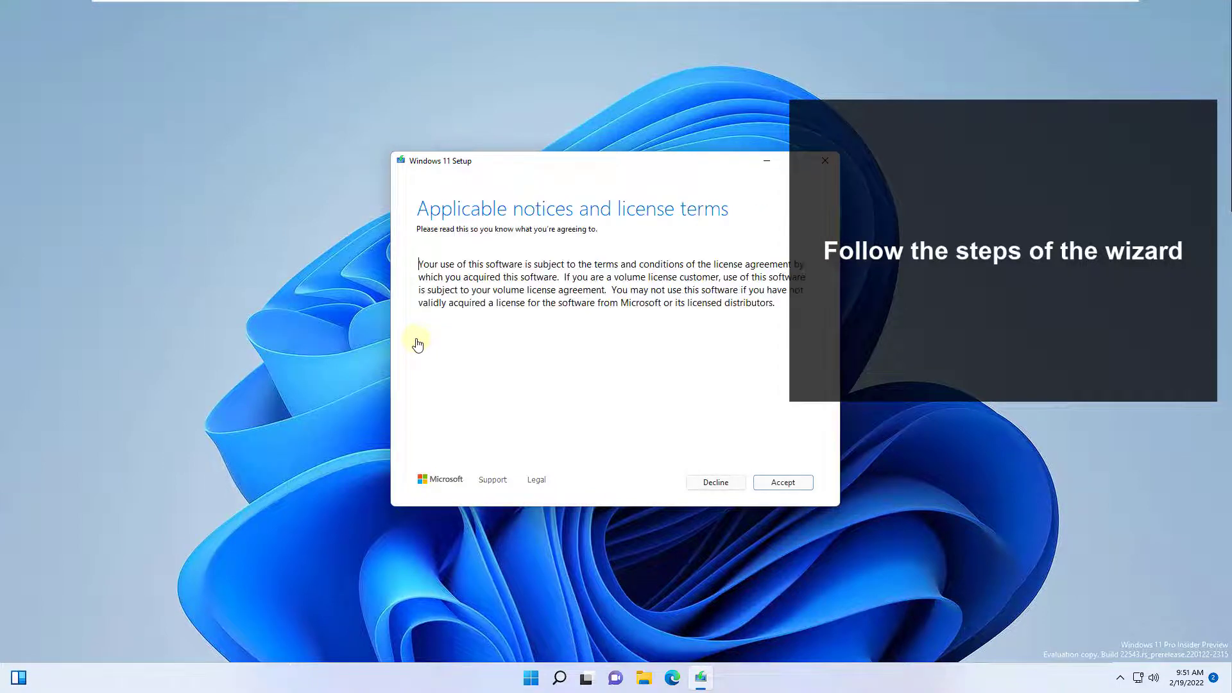
pyautogui.press('Return')
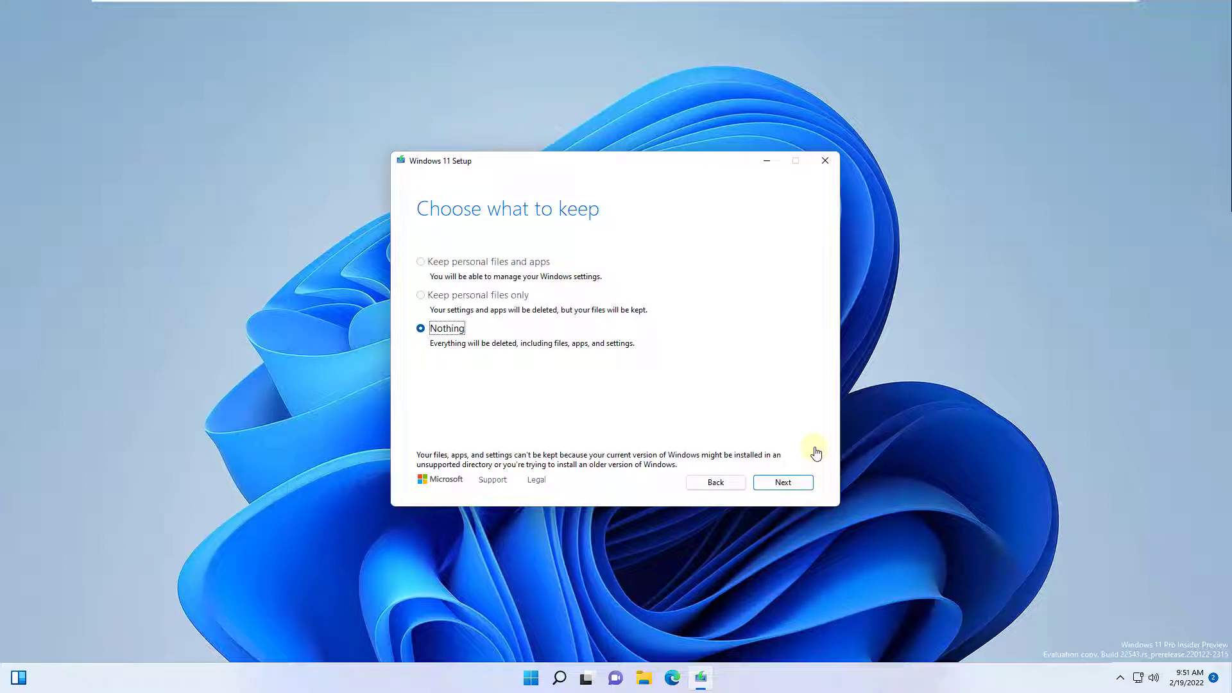
# Proceed with Nothing kept and confirm continuing with that selection.
pyautogui.press('Return')
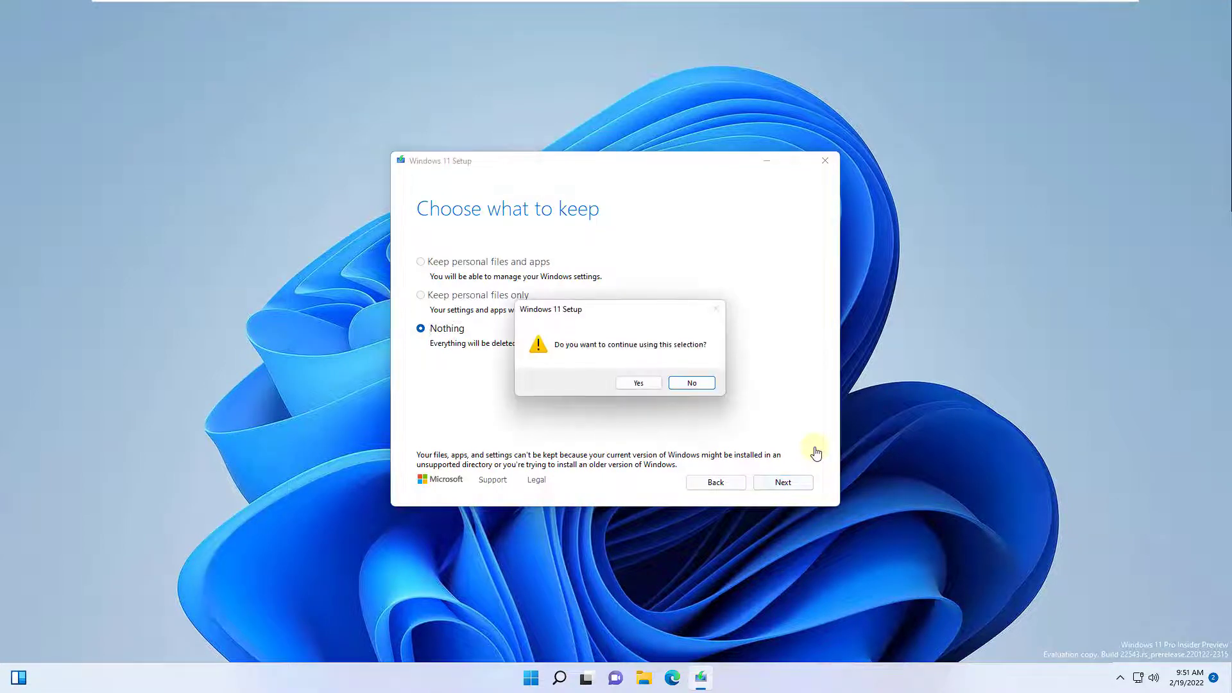
pyautogui.press('Return')
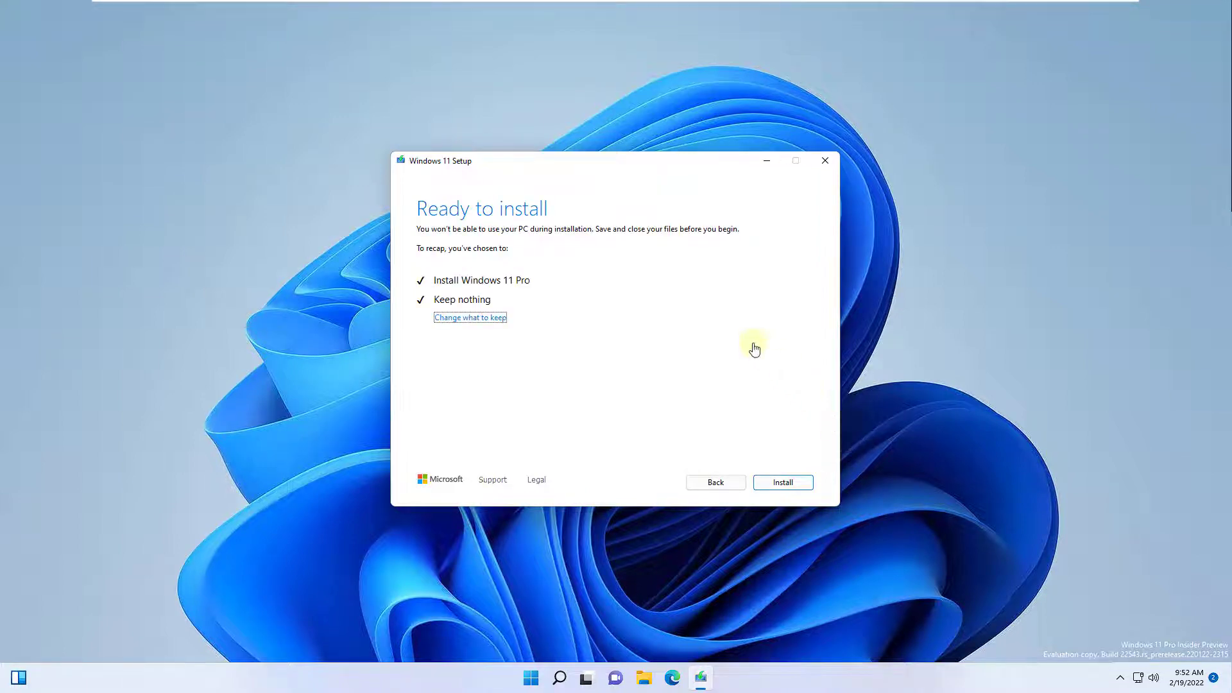
# Start the Windows 11 Pro installation from the Ready to install page.
pyautogui.press('Return')
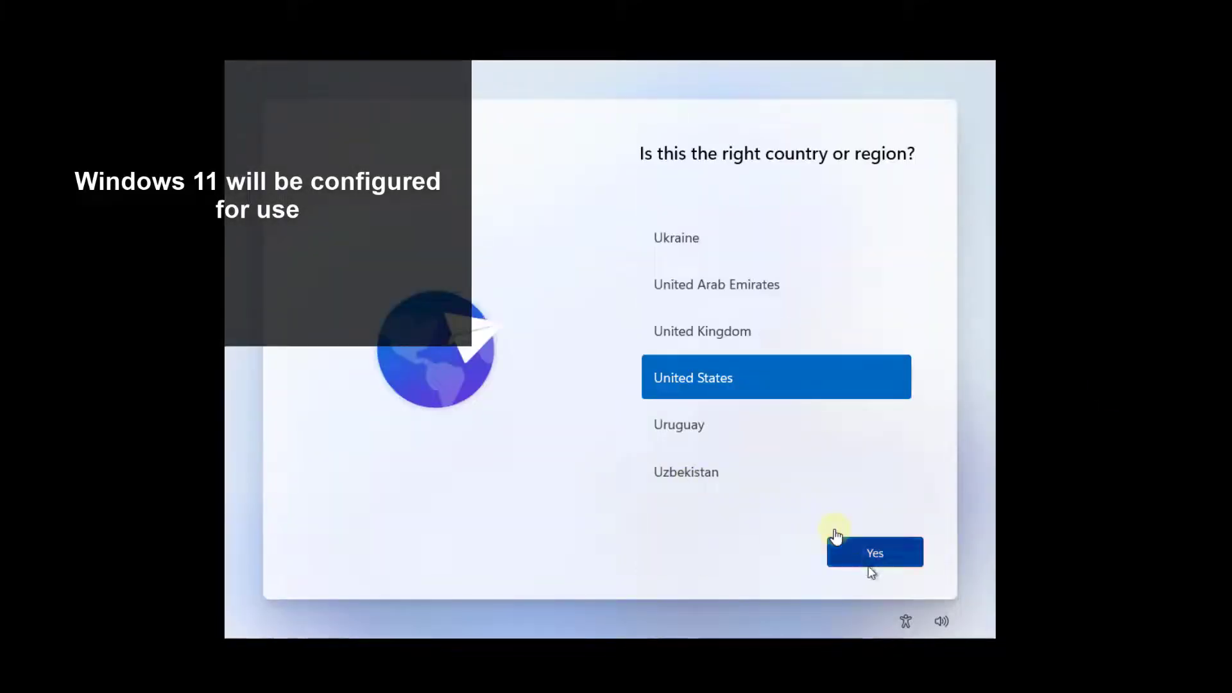
# Accept United States as the region and US keyboard layout, skipping a second layout.
pyautogui.click(869, 566)
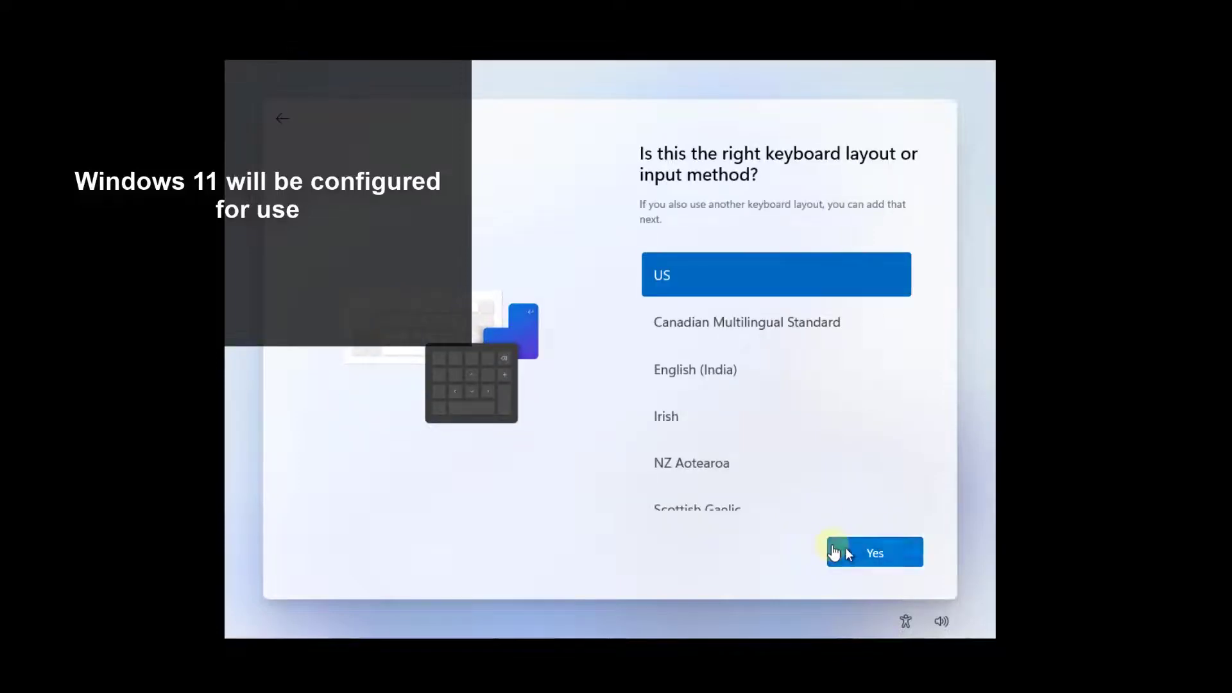
pyautogui.click(833, 551)
pyautogui.click(833, 551)
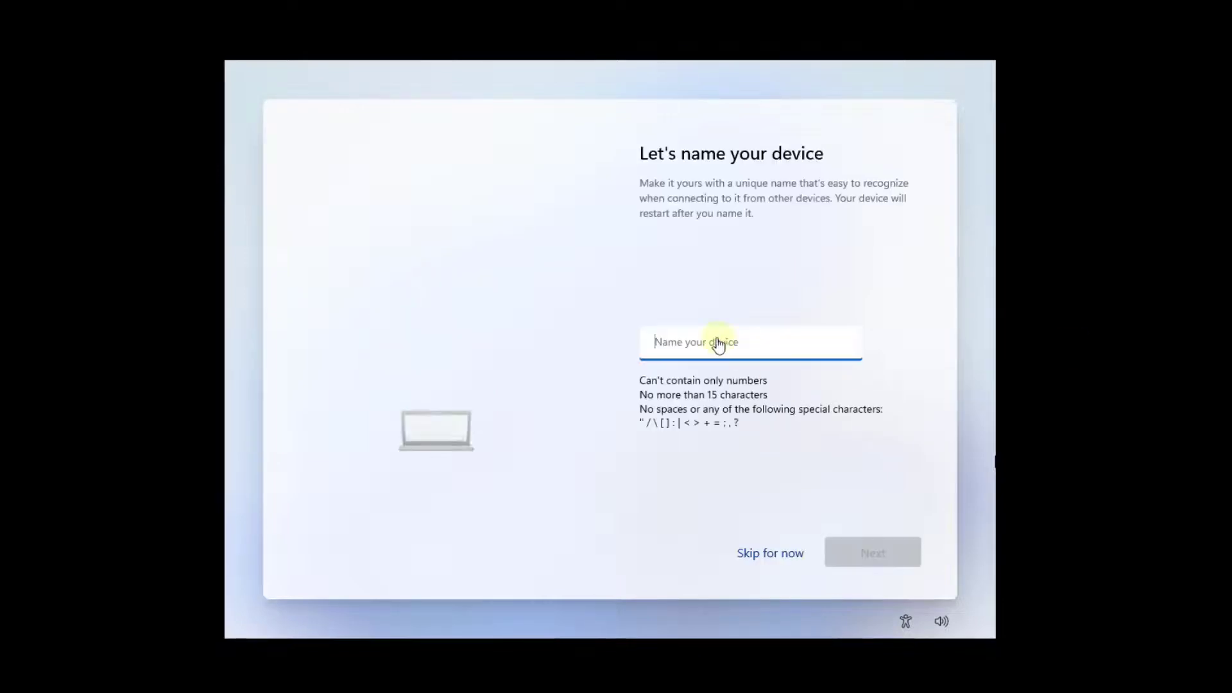
# Name the device 'solveticpc' and restart.
pyautogui.write('solve')
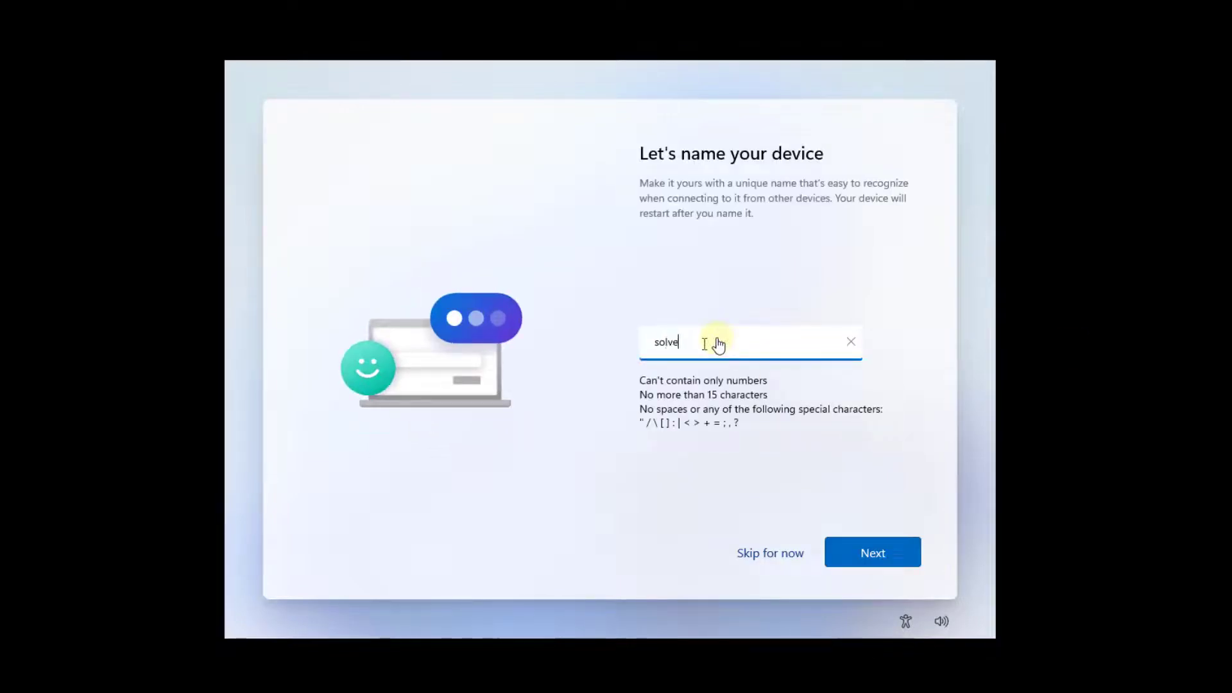
pyautogui.write('ticpc')
pyautogui.click(882, 553)
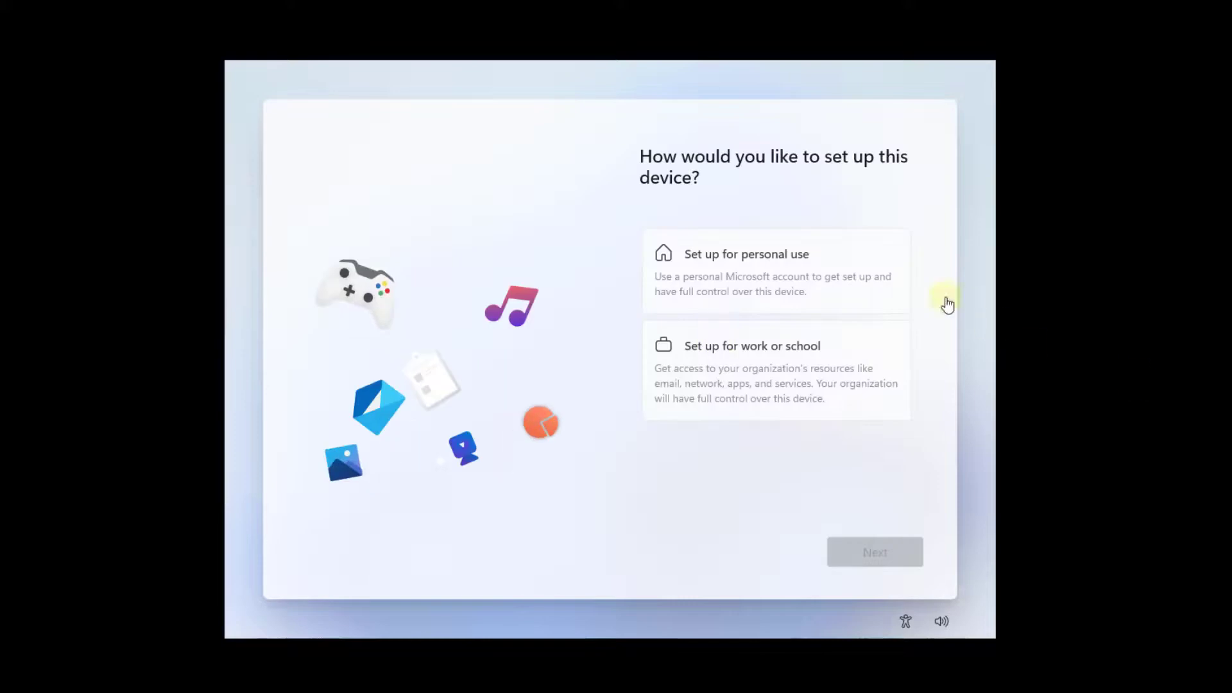
# Choose personal-use setup, then sign in with the Microsoft account e-mail and password.
pyautogui.click(849, 287)
pyautogui.click(880, 555)
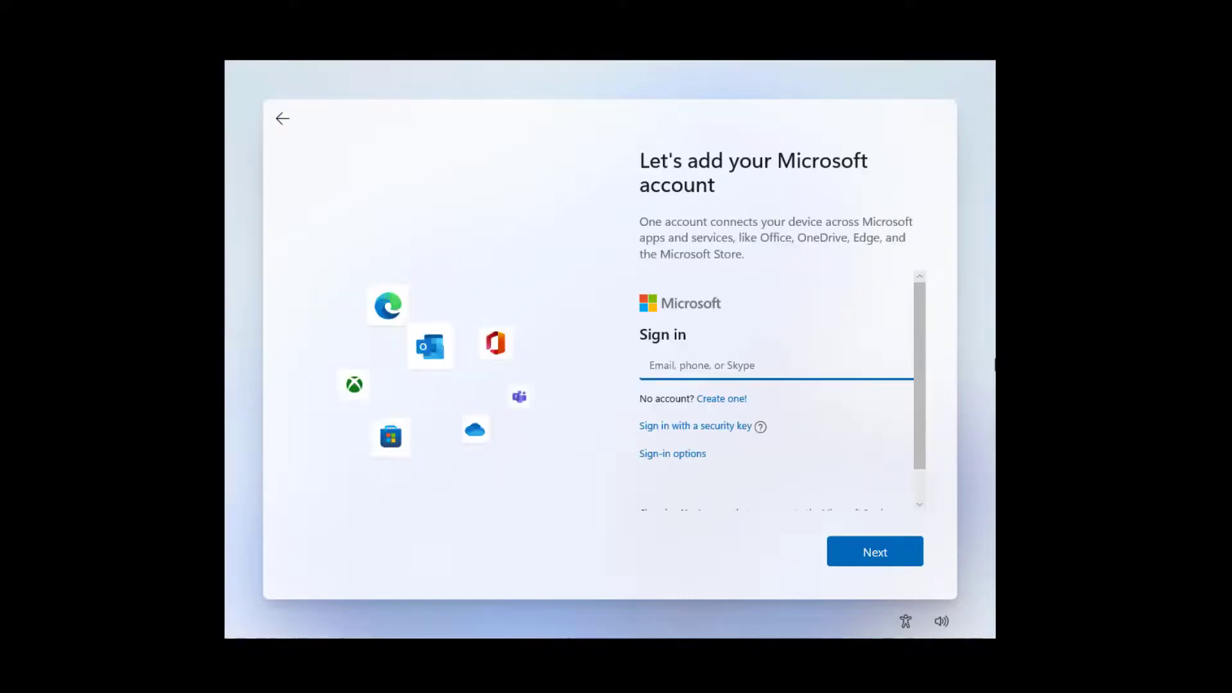
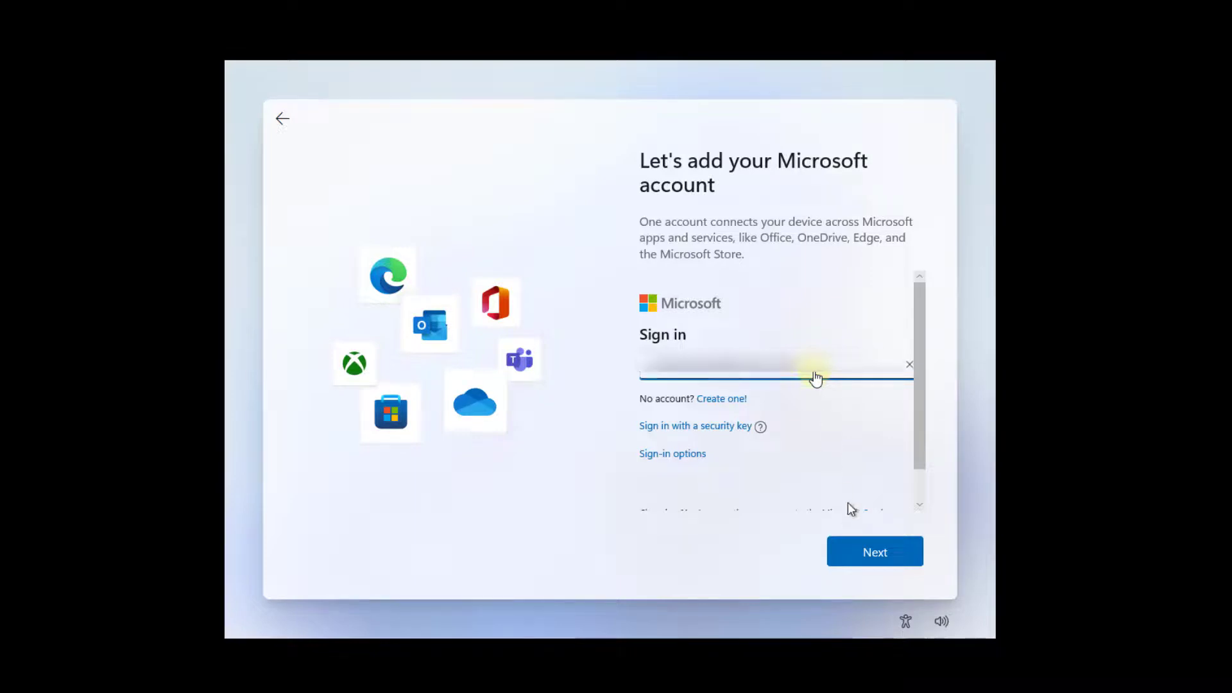
pyautogui.click(879, 560)
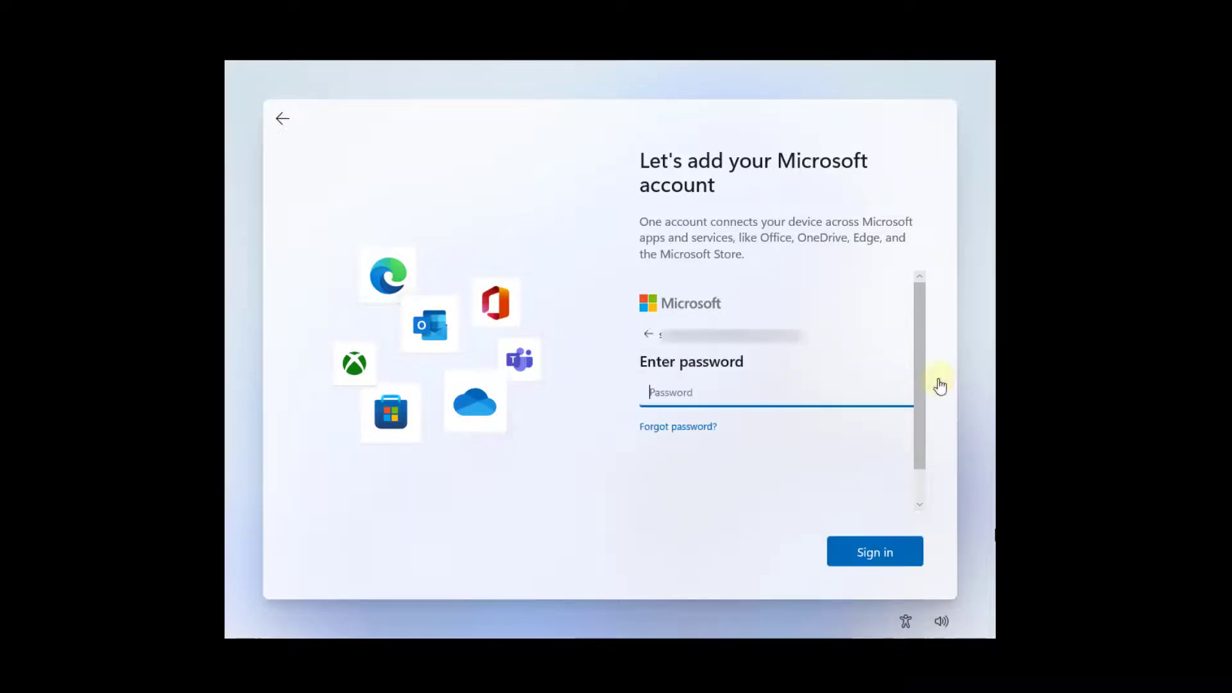
pyautogui.write('•')
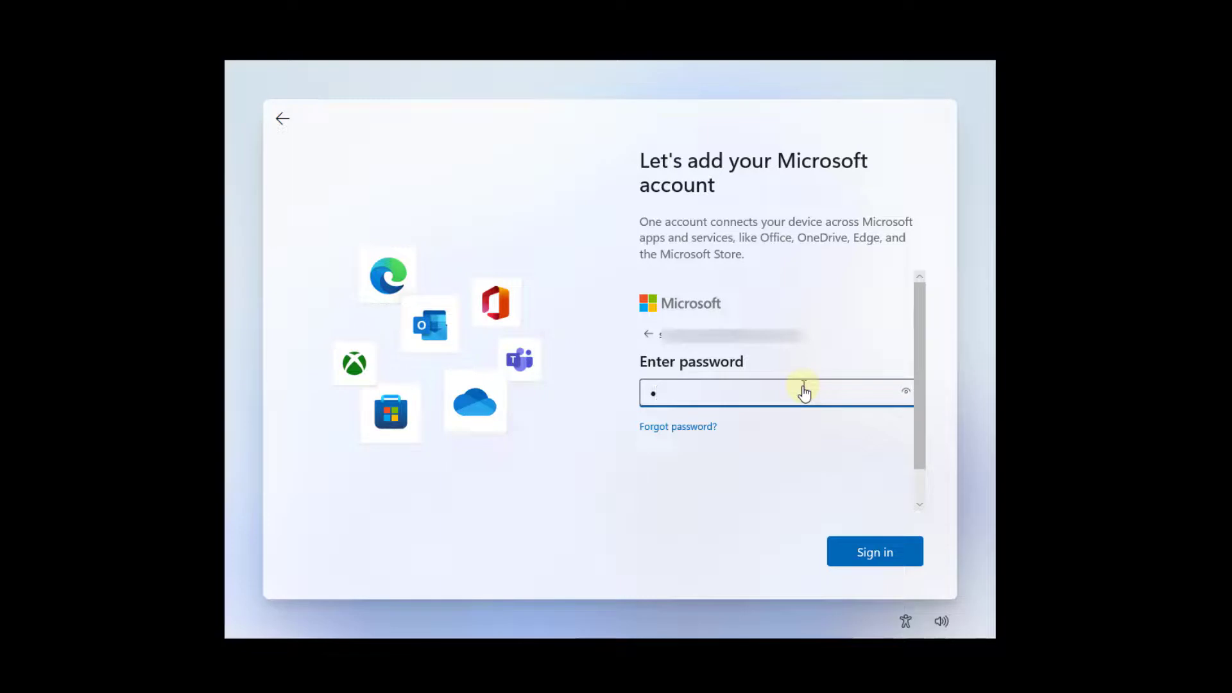
pyautogui.press('BackSpace')
pyautogui.write('••••••••••••')
pyautogui.press('Return')
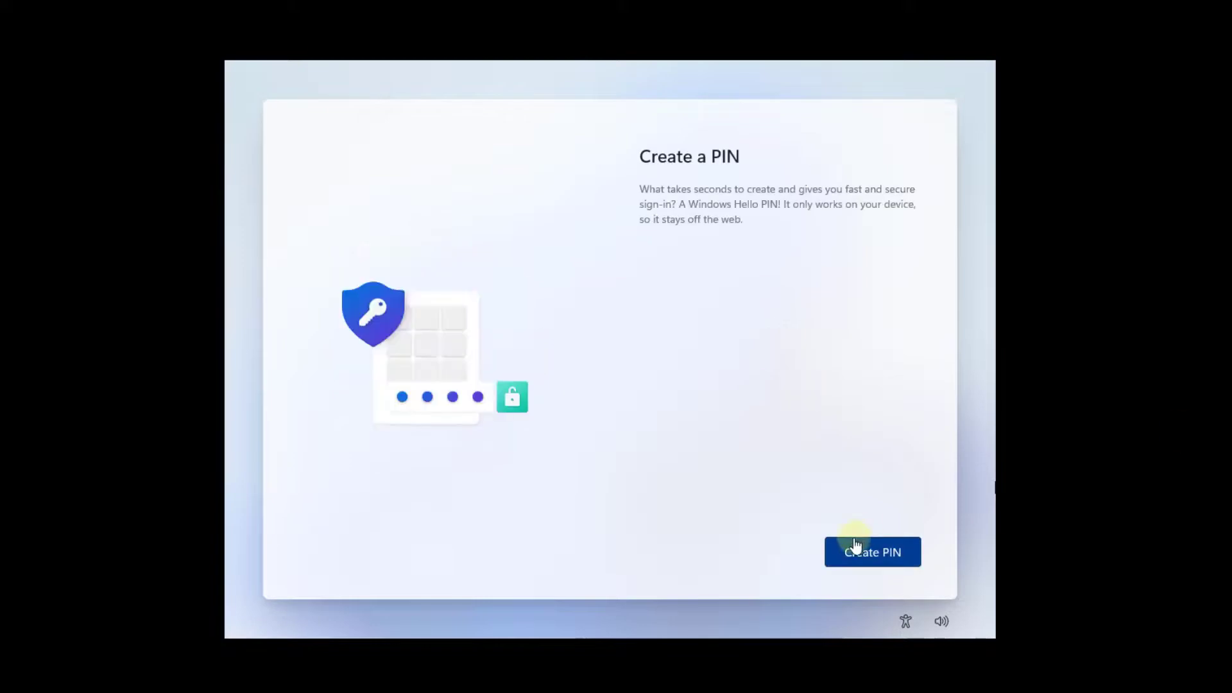
# Create a four-digit Windows Hello PIN, entering it twice to confirm.
pyautogui.click(868, 555)
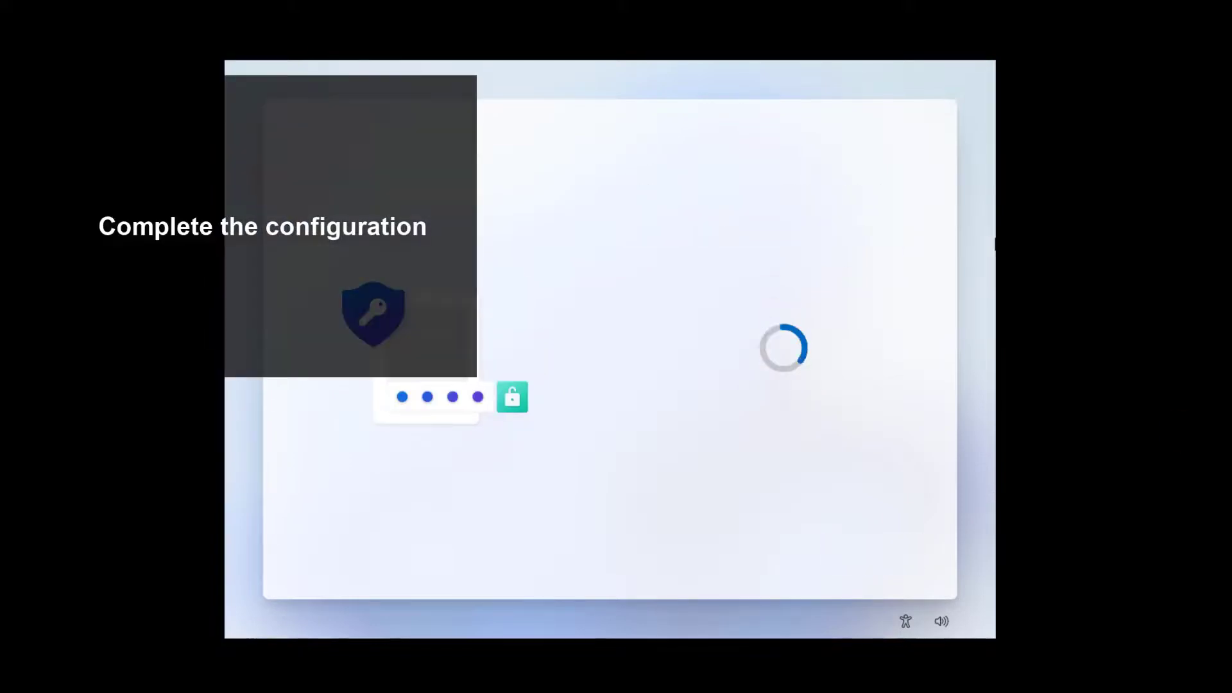
pyautogui.write('1234')
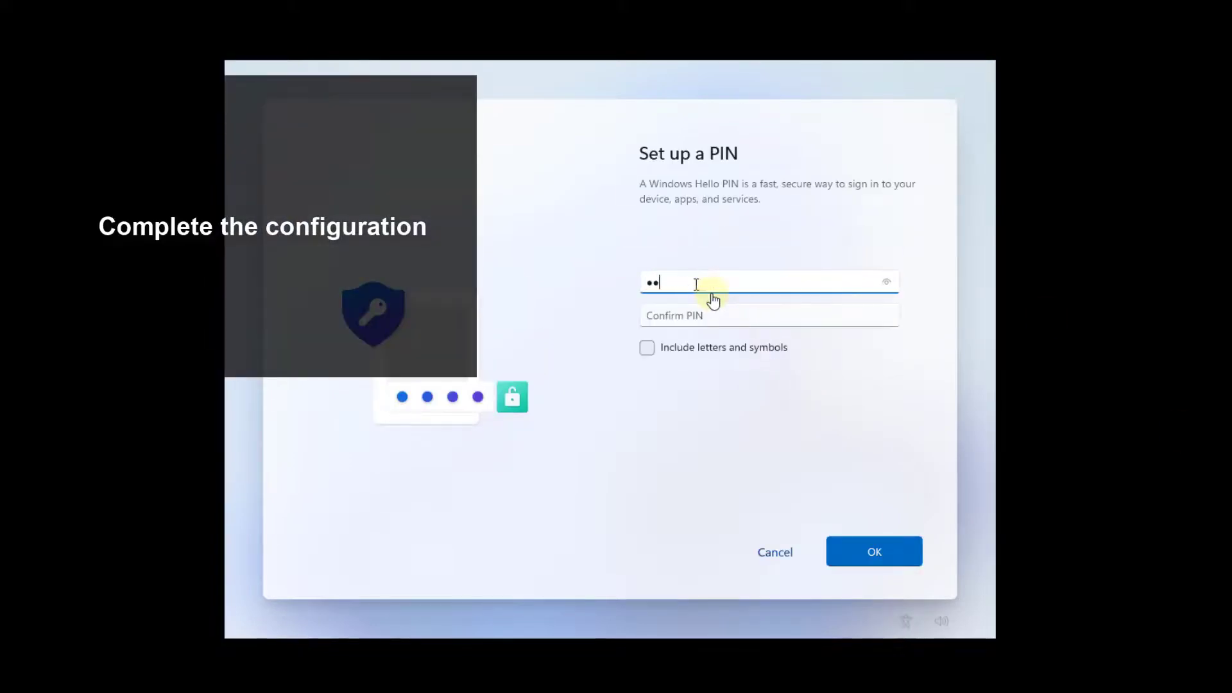
pyautogui.press('Tab')
pyautogui.write('1234')
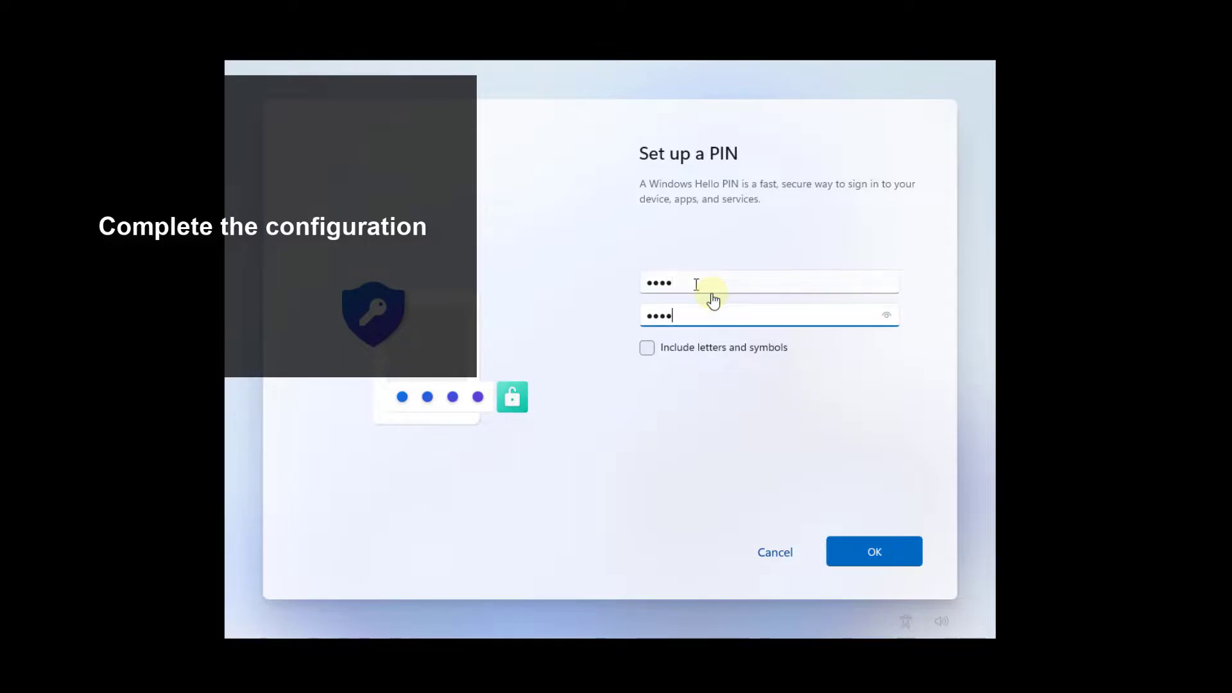
pyautogui.click(880, 551)
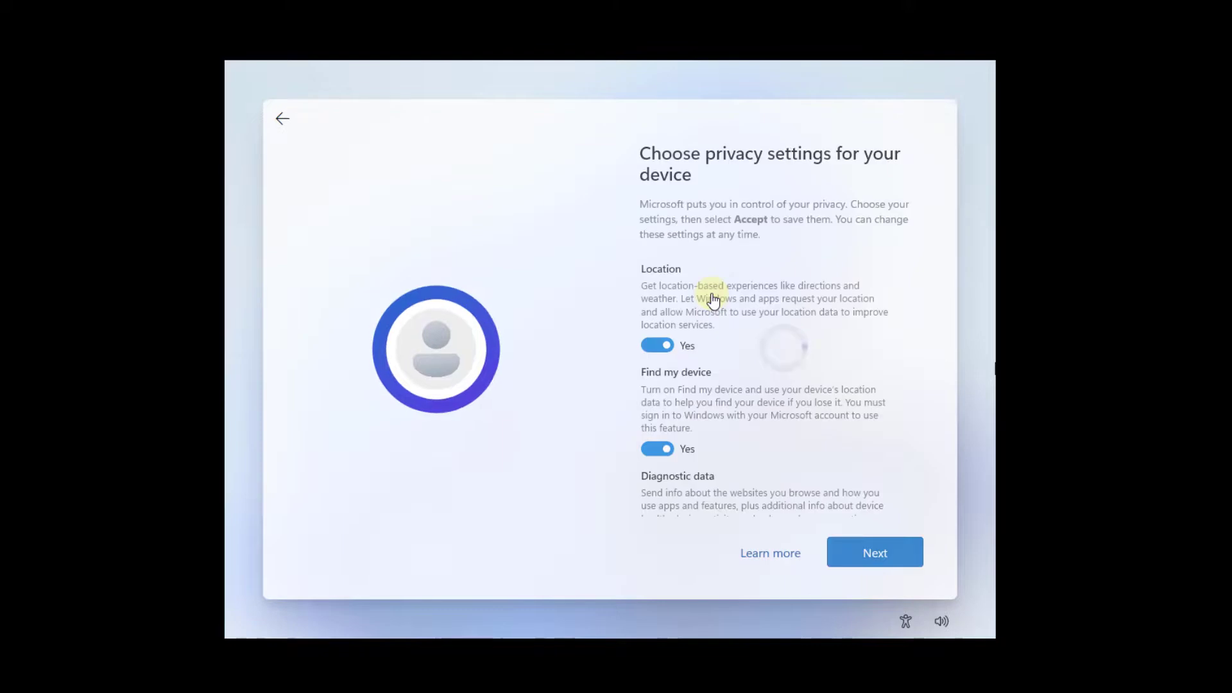
# Accept the default privacy settings with every option left on.
pyautogui.click(900, 550)
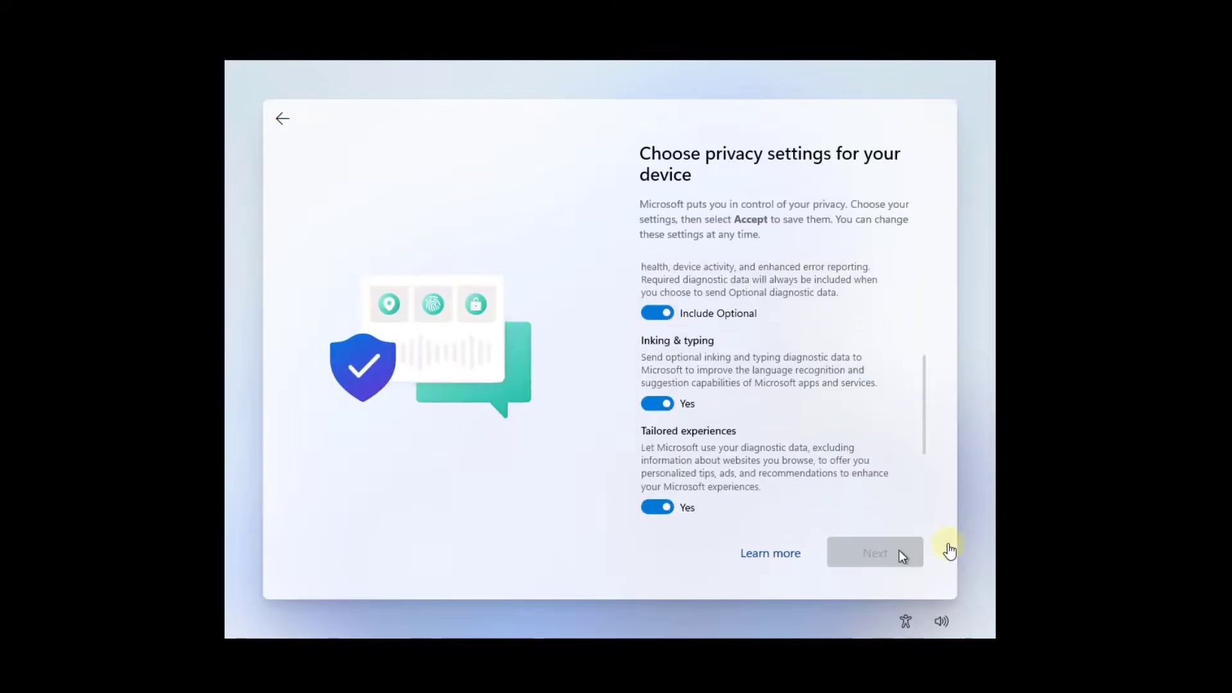
pyautogui.click(900, 550)
pyautogui.click(900, 550)
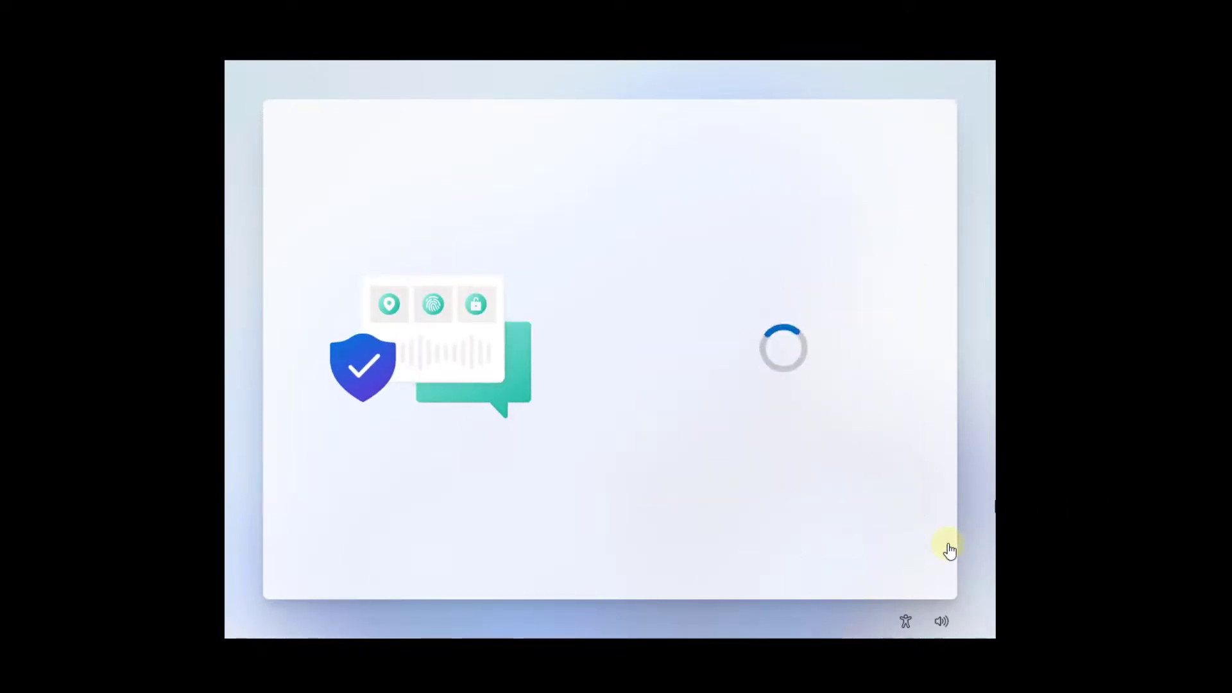